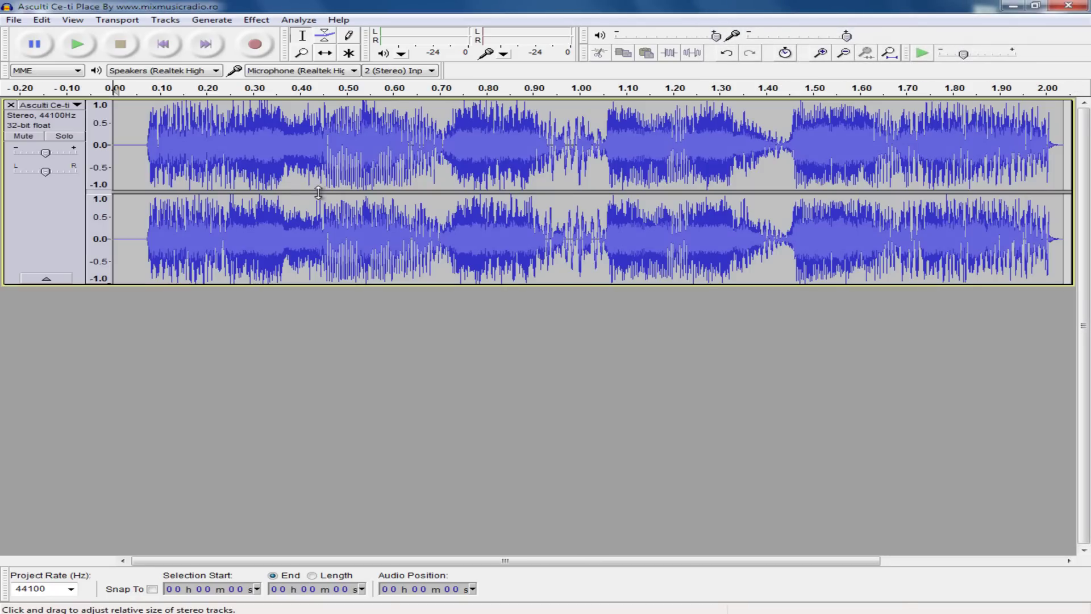
# - Generate 30 seconds of silence at the end of the Asculti Ce-ti Place clip
pyautogui.click(79, 45)
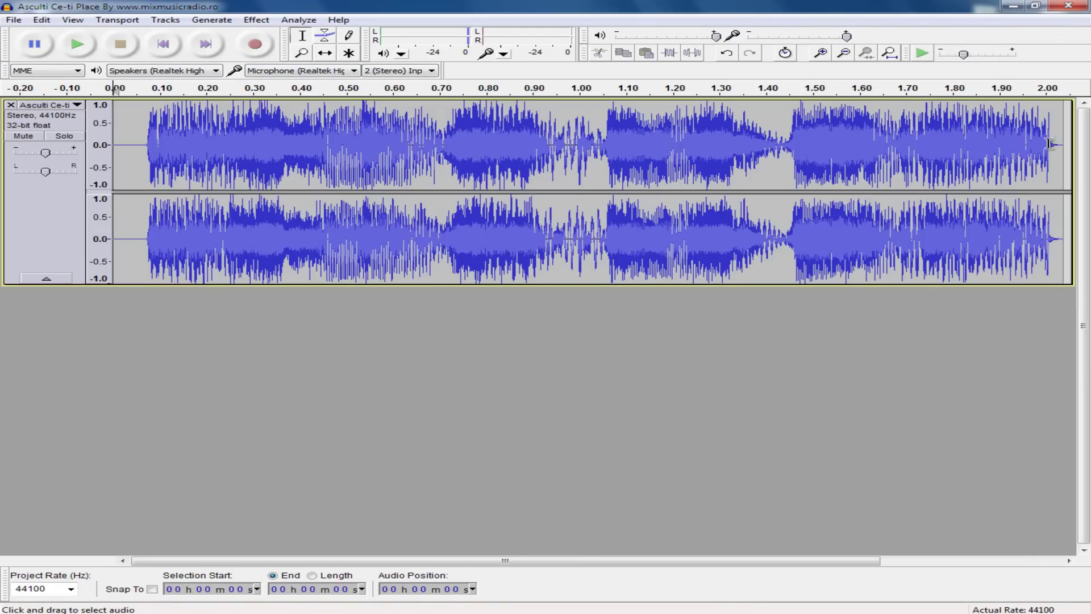
pyautogui.moveTo(590, 561); pyautogui.dragTo(771, 560)
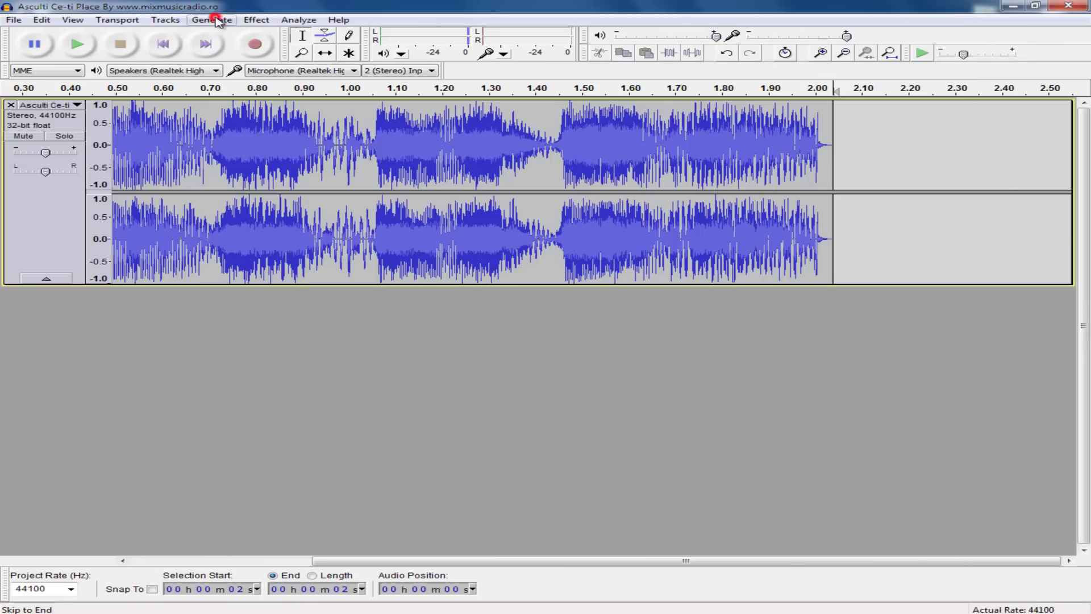
pyautogui.click(217, 21)
pyautogui.click(206, 76)
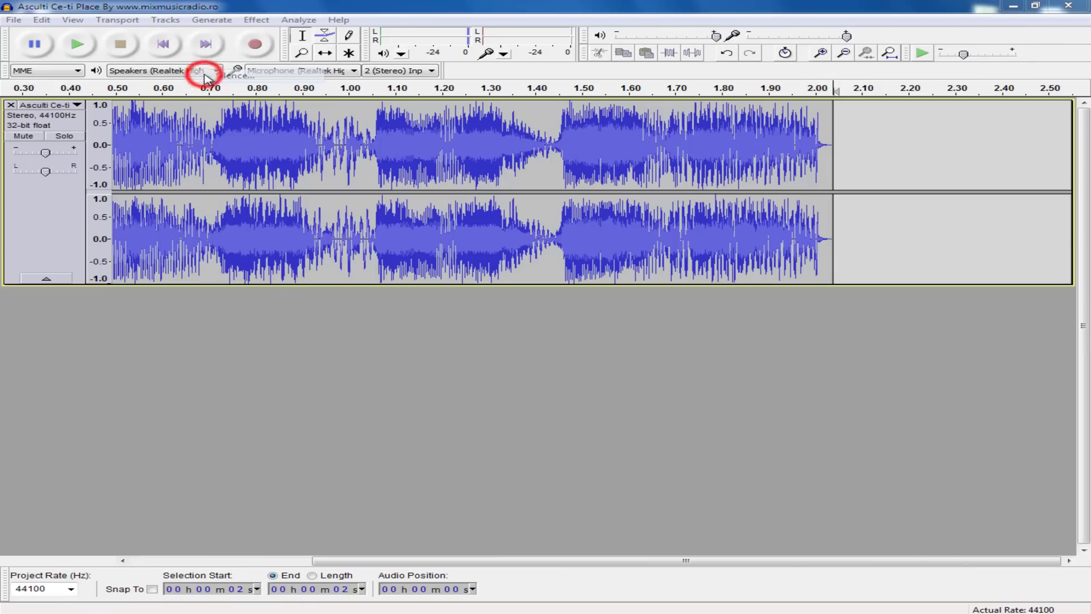
pyautogui.click(542, 335)
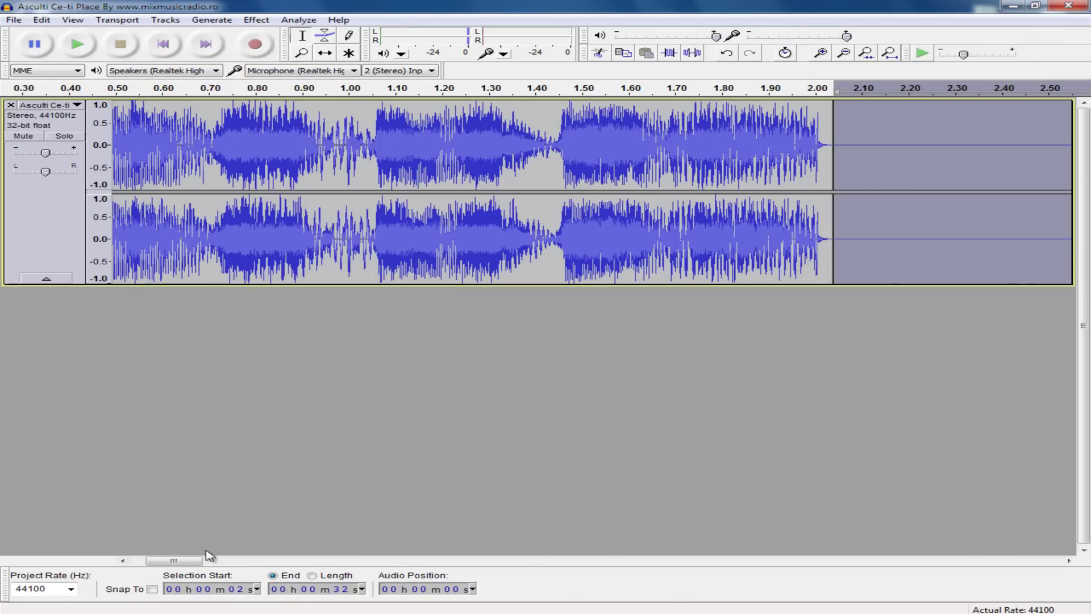
# - Delete the surplus generated silence from about 6.4 s to the end of the track
pyautogui.moveTo(180, 562); pyautogui.dragTo(319, 563)
pyautogui.click(302, 52)
pyautogui.rightClick(370, 158)
pyautogui.rightClick(370, 158)
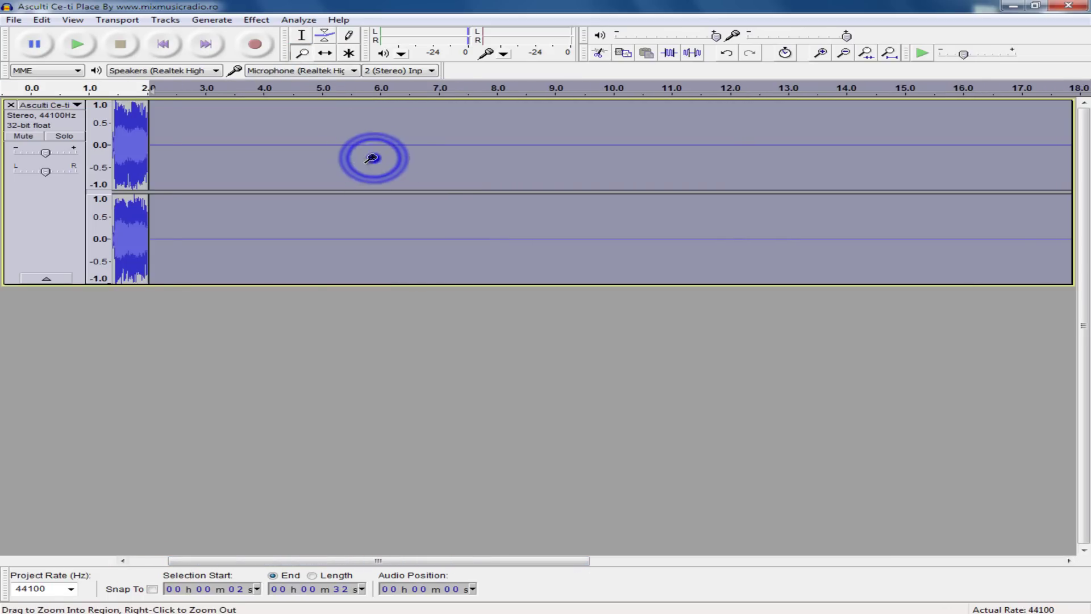
pyautogui.rightClick(371, 158)
pyautogui.rightClick(371, 158)
pyautogui.click(302, 35)
pyautogui.moveTo(206, 142); pyautogui.dragTo(571, 146)
pyautogui.press('Delete')
# - Play the shortened clip from its beginning and stop playback
pyautogui.click(165, 45)
pyautogui.click(77, 44)
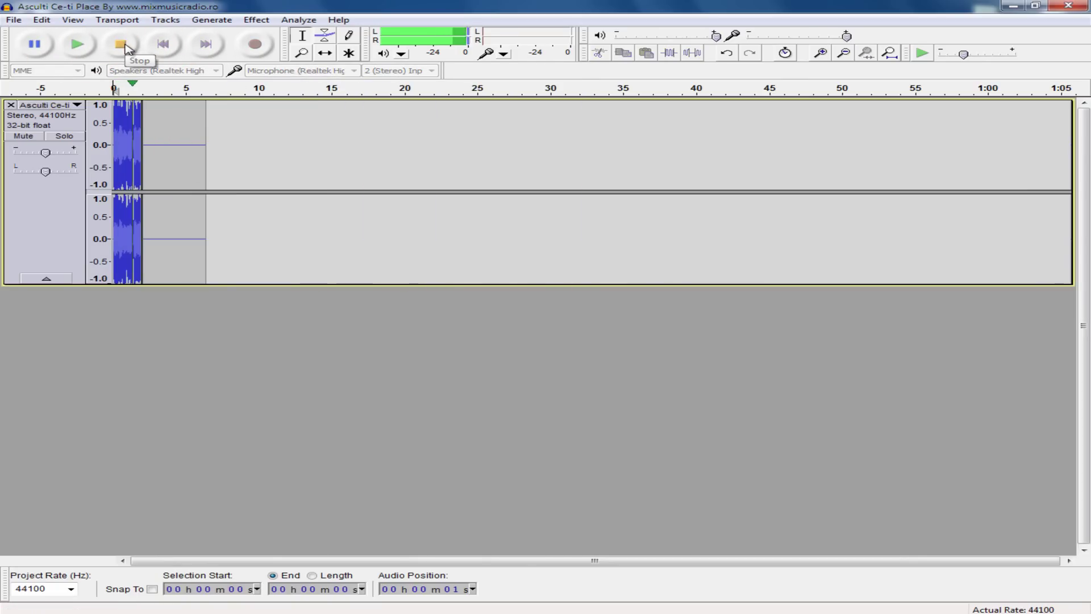
pyautogui.click(124, 47)
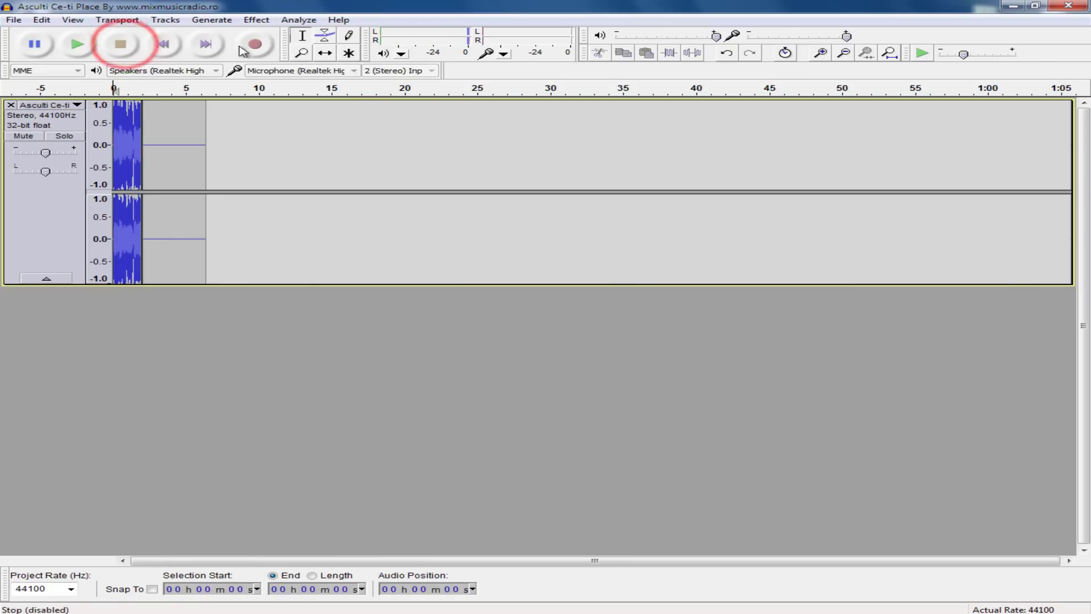
# - Apply Echo with a 0.2 s delay time and 0.5 decay factor from about 1.5 s to the end of the track
pyautogui.click(301, 53)
pyautogui.click(166, 122)
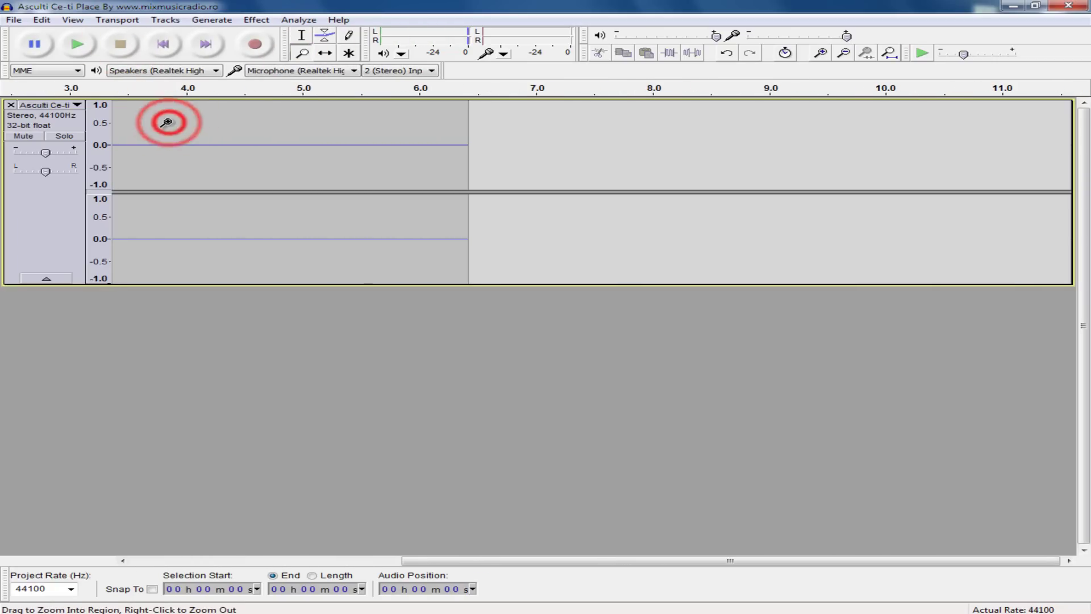
pyautogui.moveTo(463, 561); pyautogui.dragTo(165, 562)
pyautogui.click(301, 36)
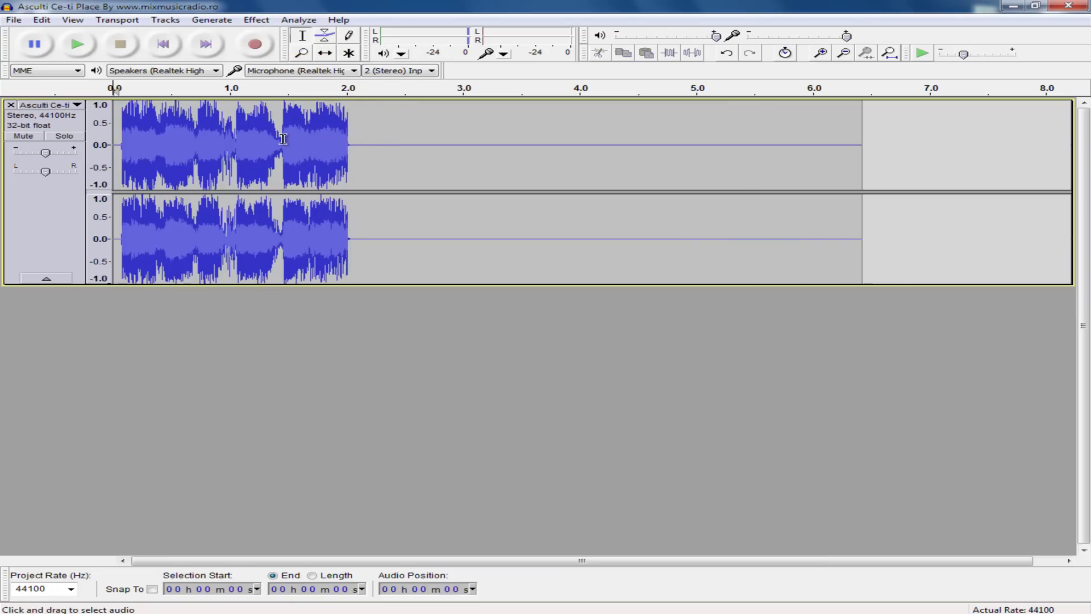
pyautogui.moveTo(282, 139); pyautogui.dragTo(861, 140)
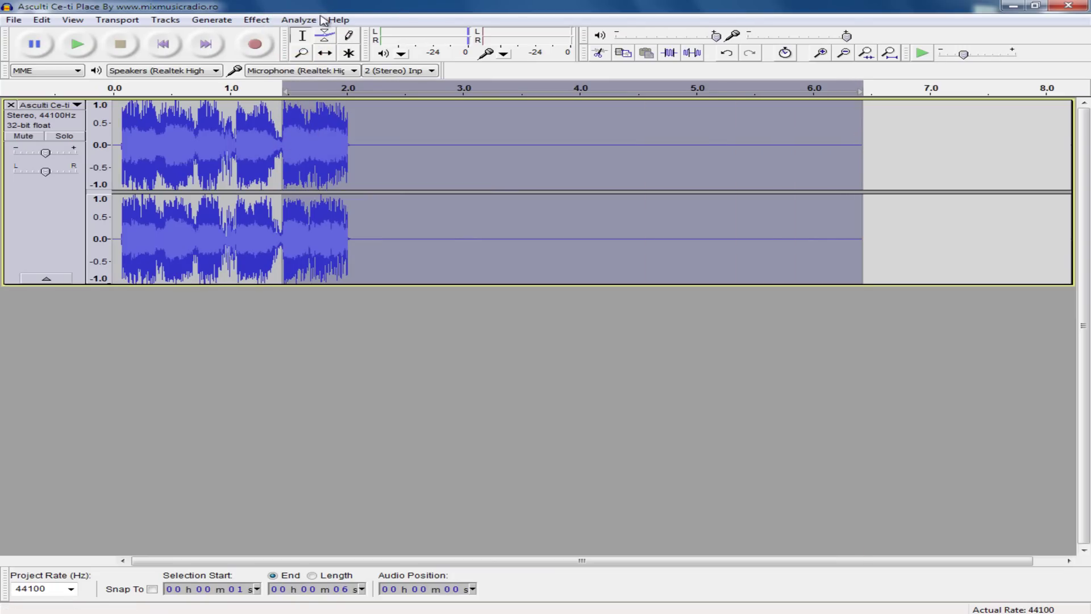
pyautogui.click(258, 20)
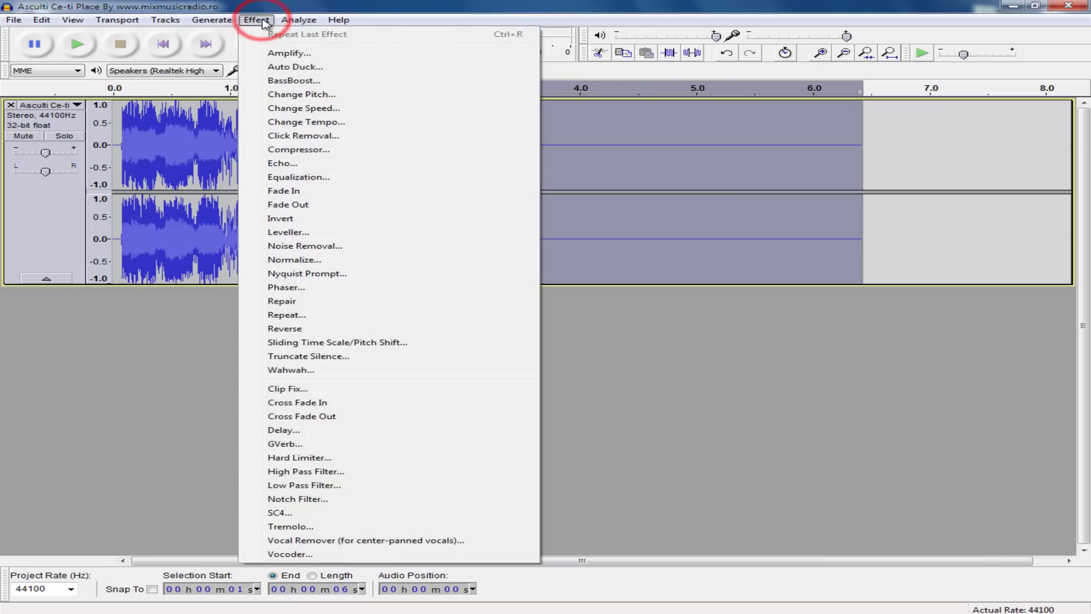
pyautogui.click(303, 165)
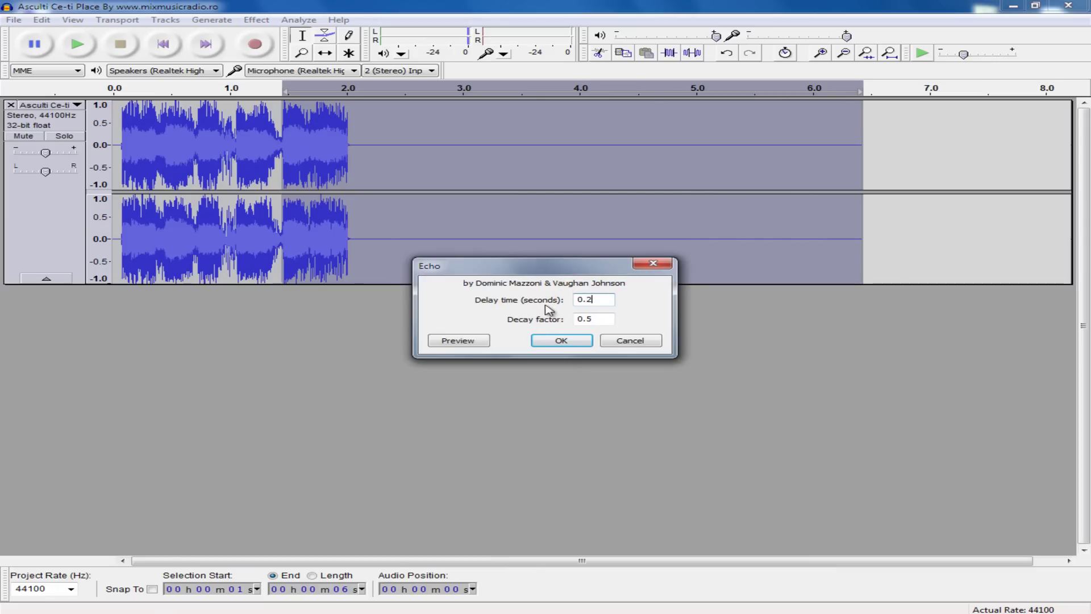
pyautogui.doubleClick(599, 319)
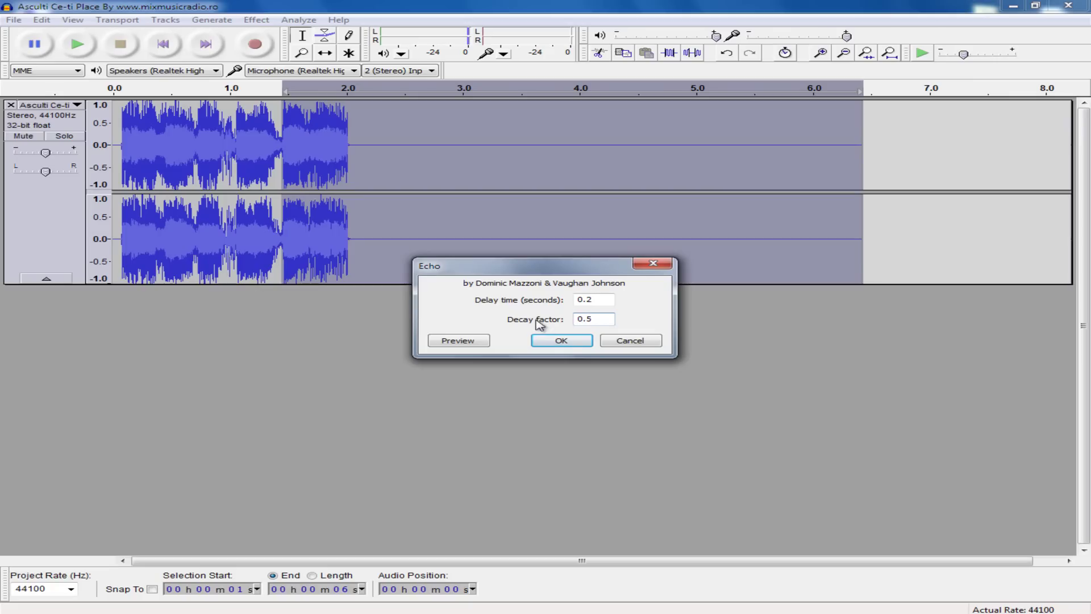
pyautogui.click(560, 341)
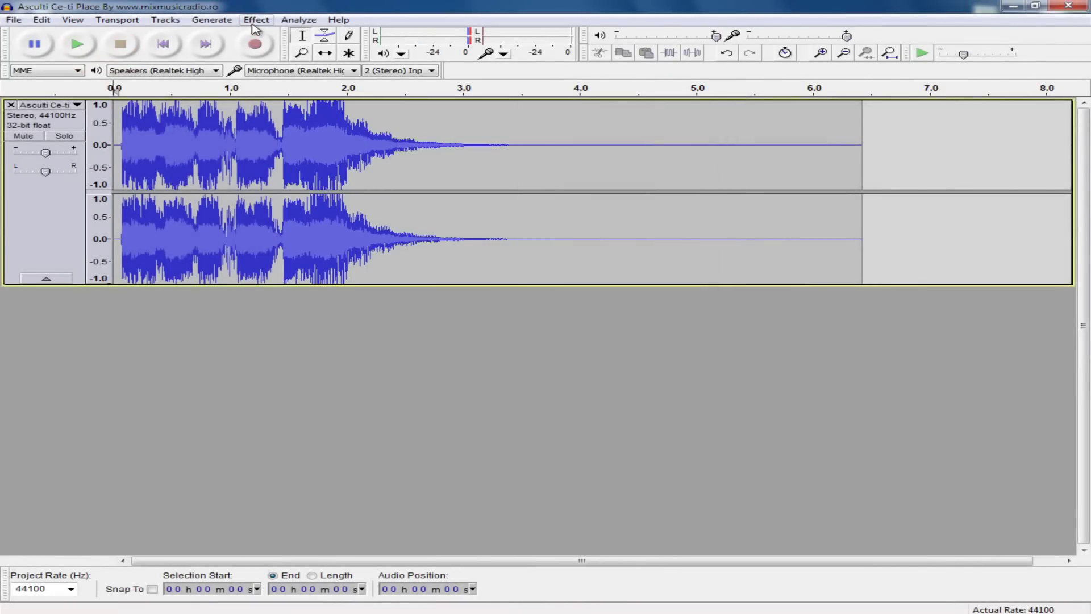
# - Repeat the Echo effect on the entire track and listen to it
pyautogui.click(256, 20)
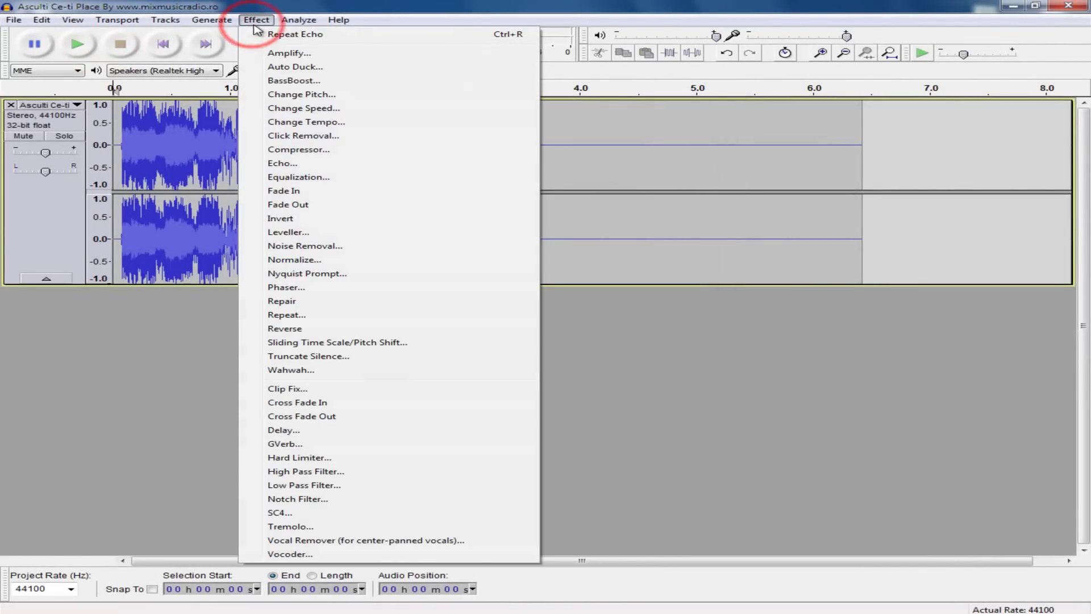
pyautogui.press('Escape')
pyautogui.hotkey('ctrl', 'a')
pyautogui.hotkey('ctrl', 'r')
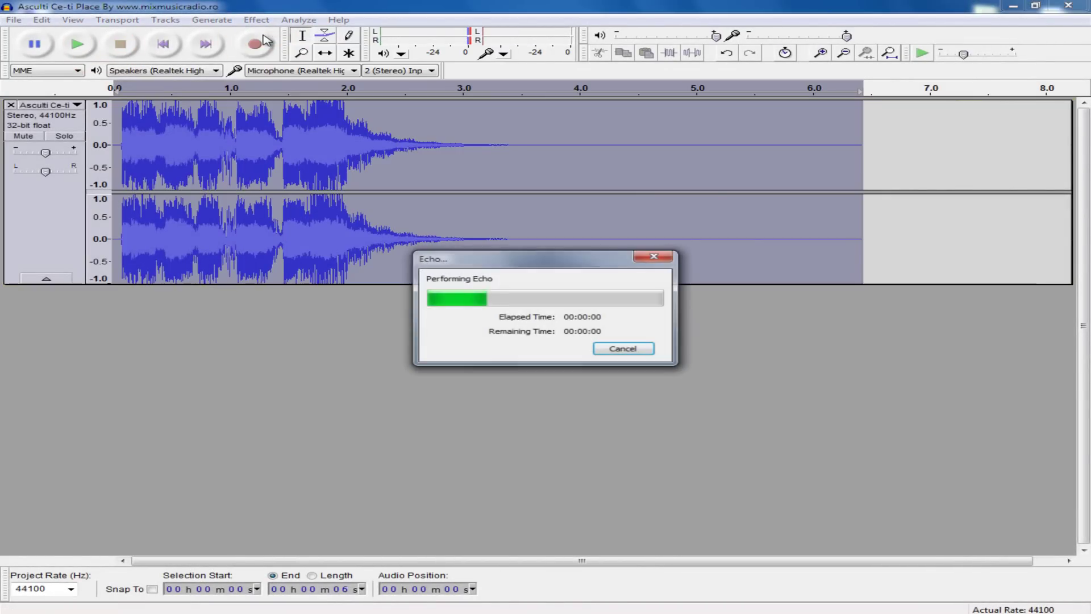
pyautogui.click(87, 44)
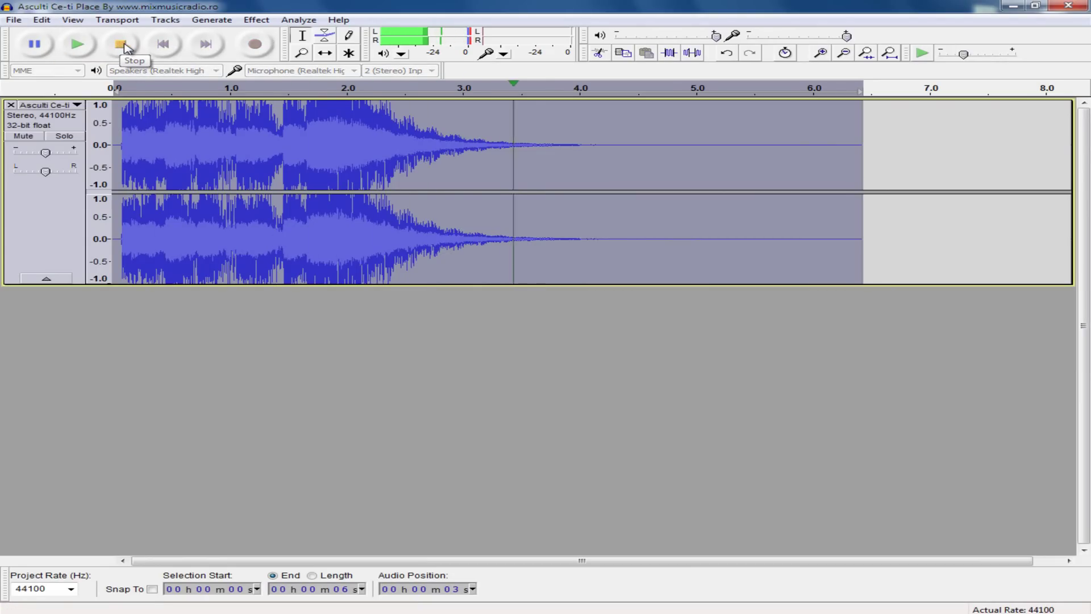
pyautogui.click(120, 45)
# - Undo both Echo applications on the track
pyautogui.hotkey('ctrl', 'z')
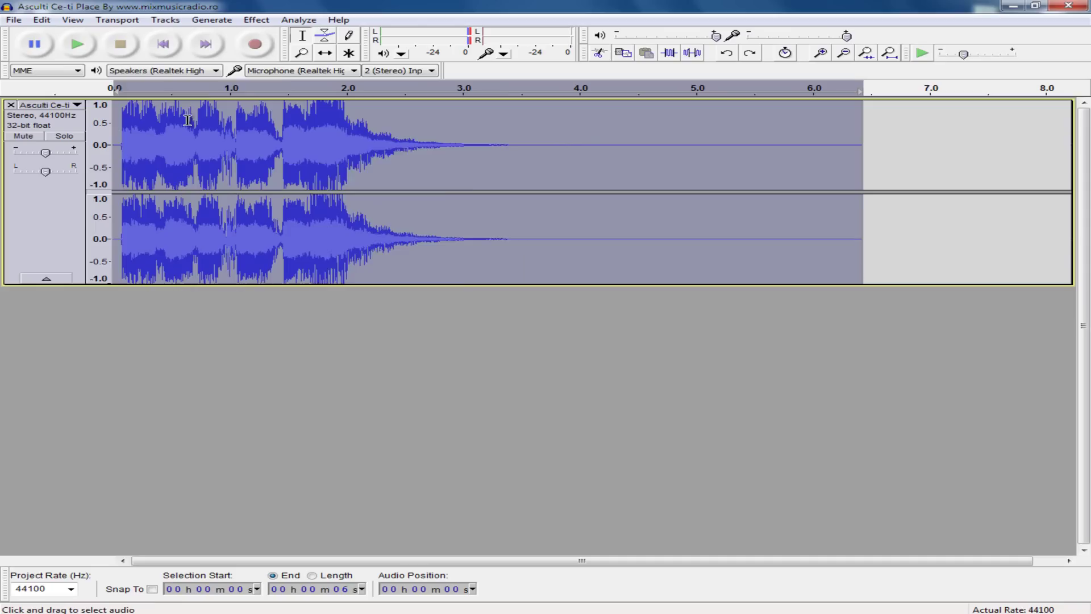
pyautogui.hotkey('ctrl', 'z')
pyautogui.click(121, 44)
# - Delete the trailing silence from about 3.4 s to the end of the track
pyautogui.moveTo(513, 155); pyautogui.dragTo(862, 153)
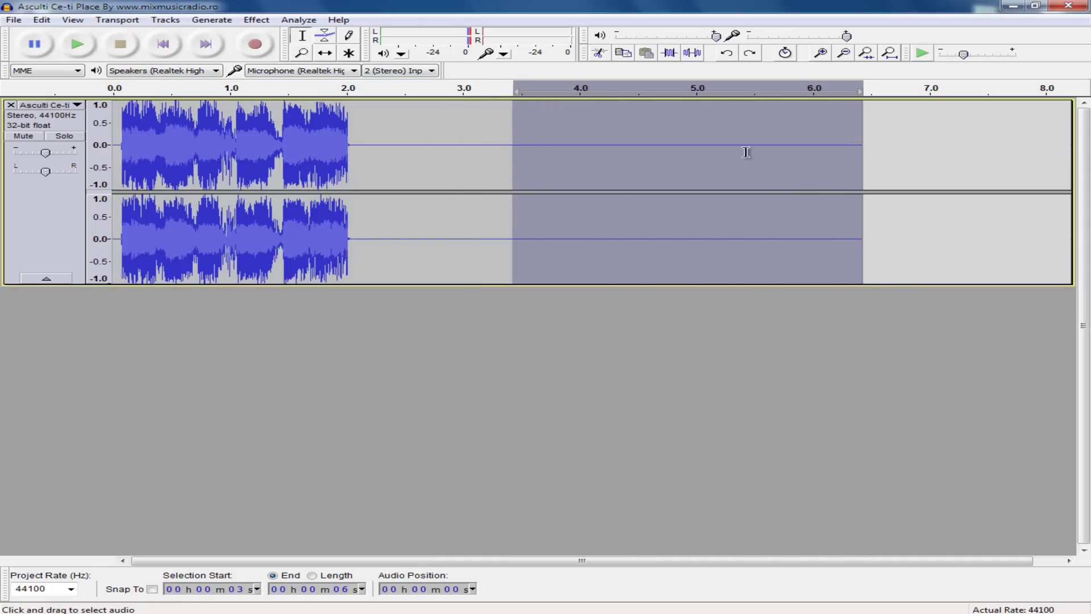
pyautogui.press('Delete')
# - Apply Echo with a shorter delay time and 0.5 decay factor from about 1.5 s to the track's end, and play the clip
pyautogui.moveTo(282, 145); pyautogui.dragTo(510, 147)
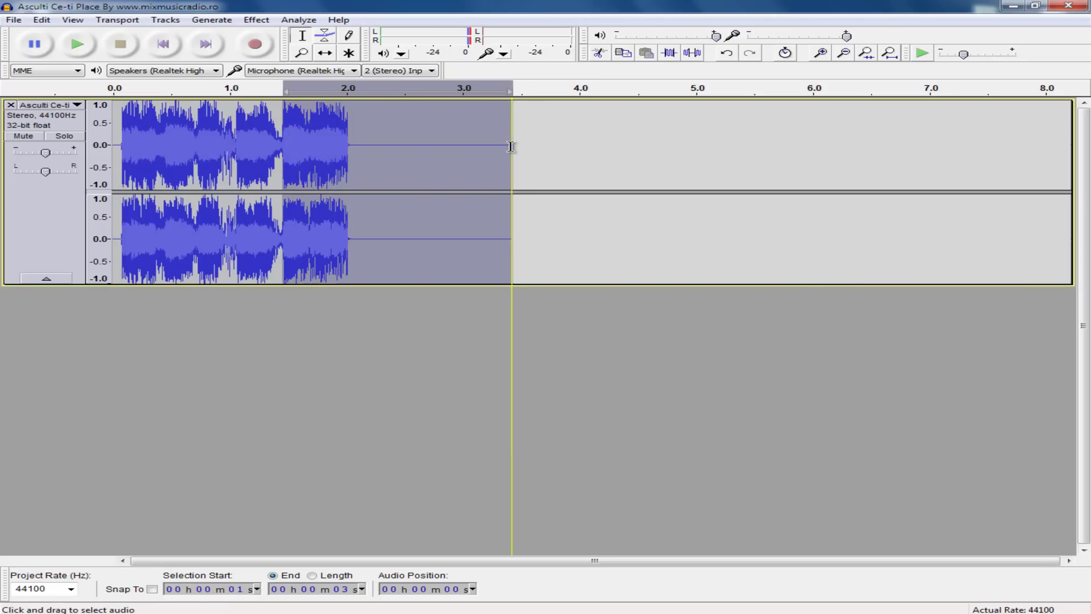
pyautogui.click(259, 20)
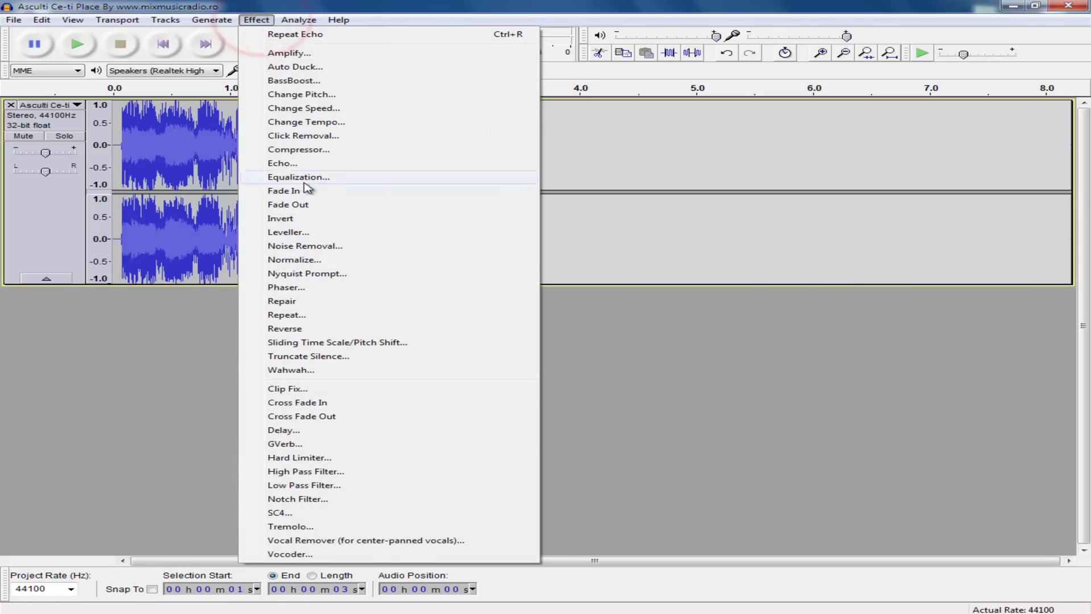
pyautogui.click(333, 164)
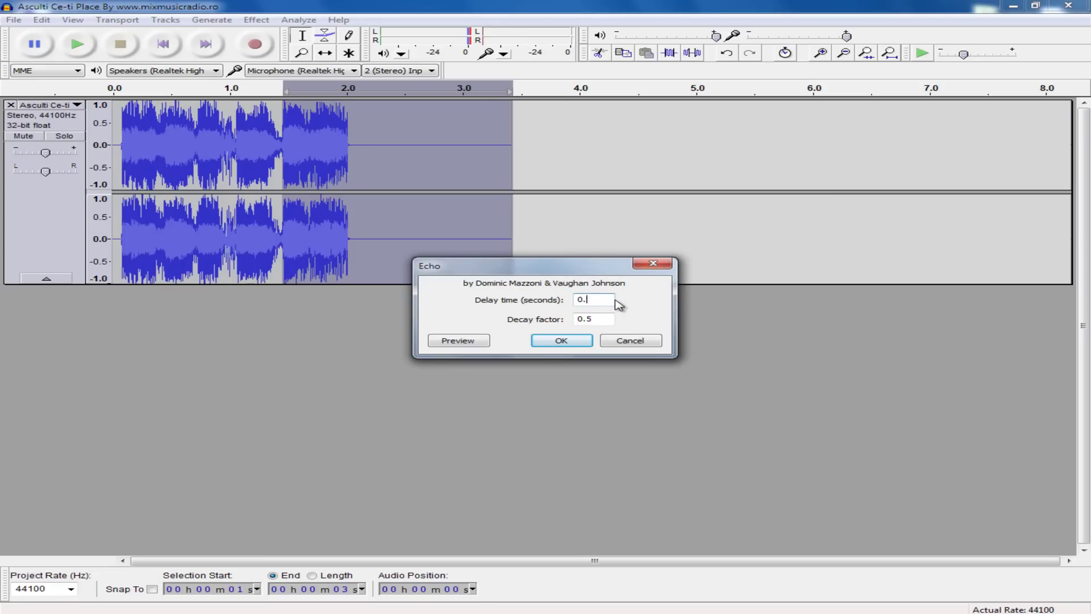
pyautogui.click(568, 340)
pyautogui.click(115, 102)
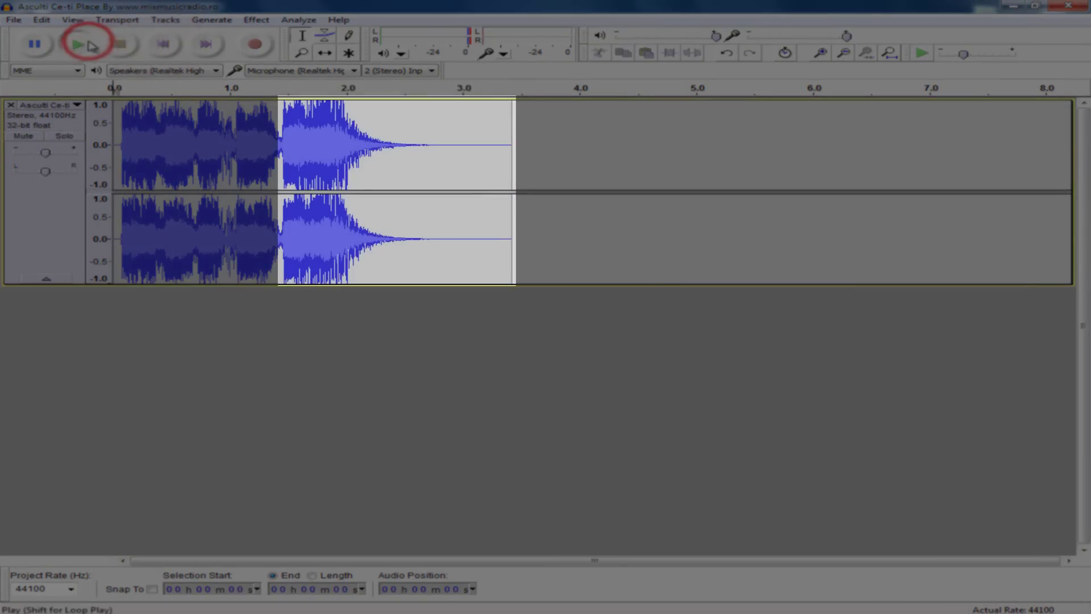
pyautogui.click(89, 43)
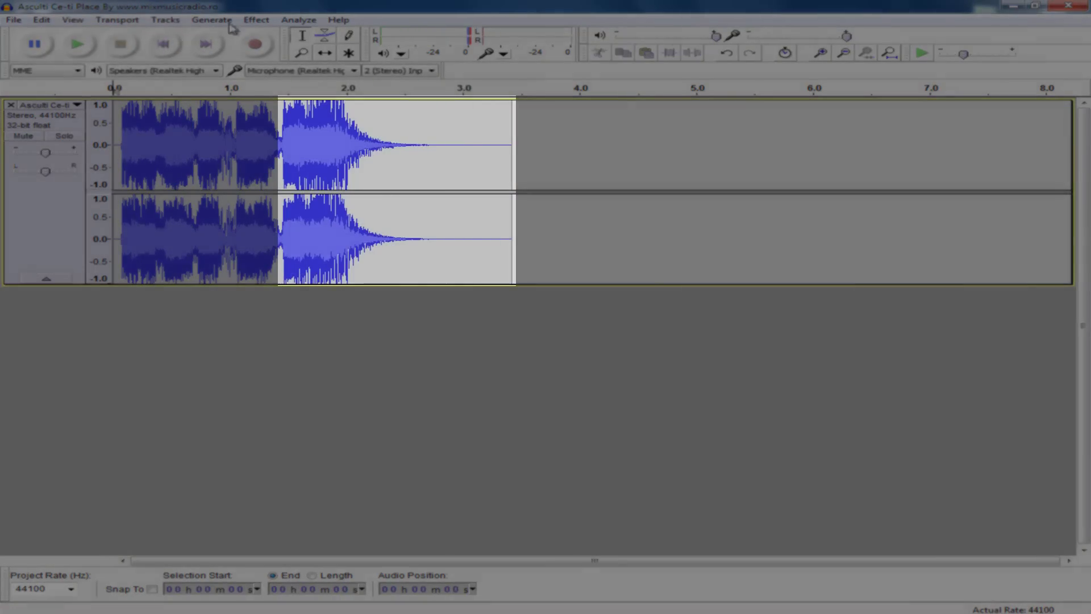
# - Repeat the last Echo over the whole track and briefly play it from the start
pyautogui.click(256, 19)
pyautogui.click(275, 30)
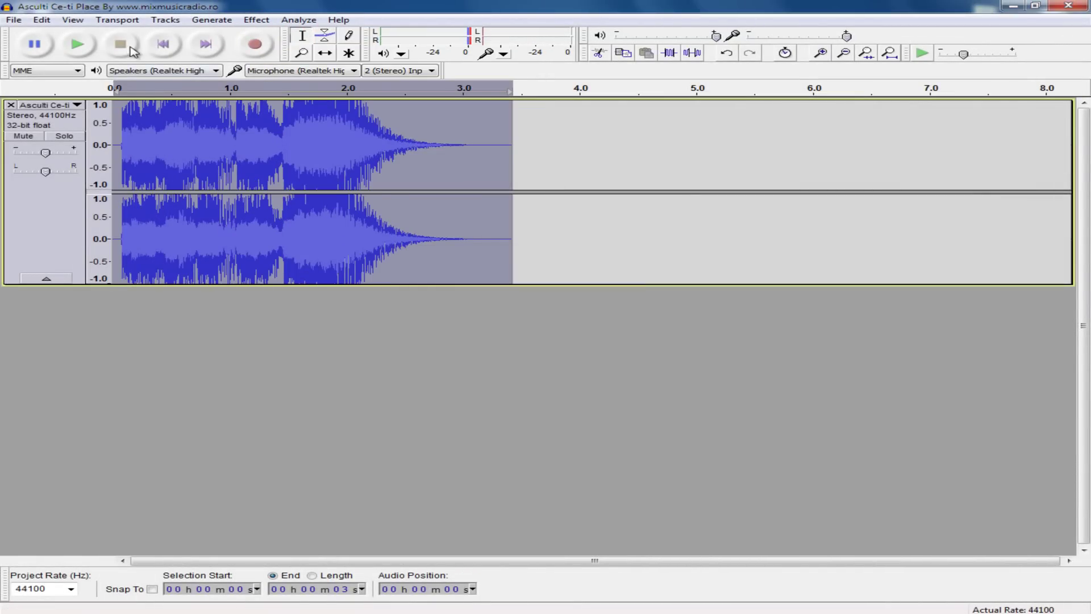
pyautogui.click(163, 44)
pyautogui.click(77, 44)
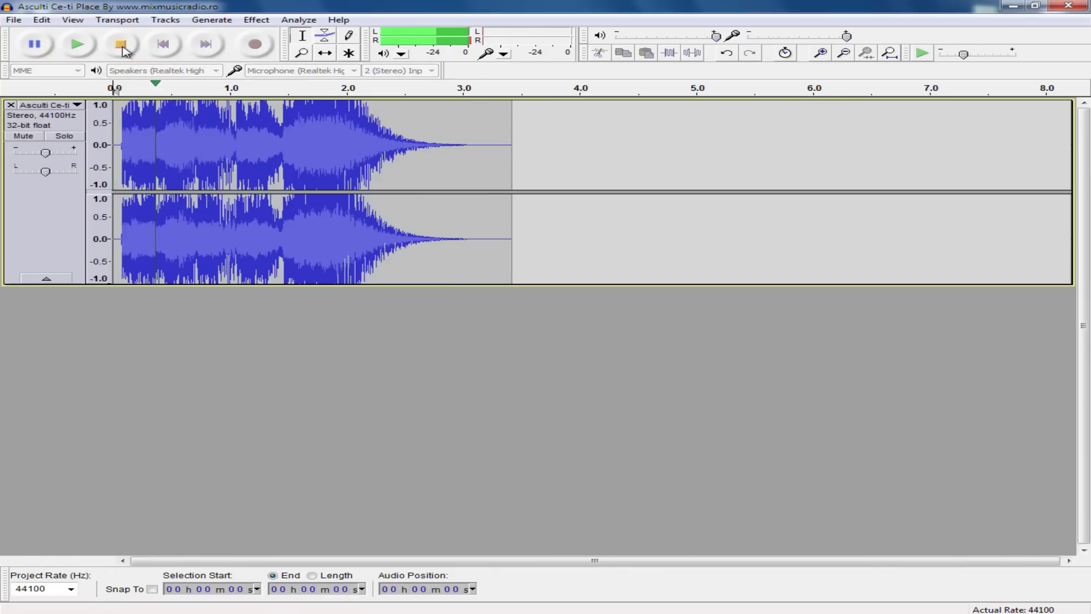
pyautogui.click(120, 44)
# - Undo the Echo repeated over the whole track and return to its start
pyautogui.doubleClick(173, 136)
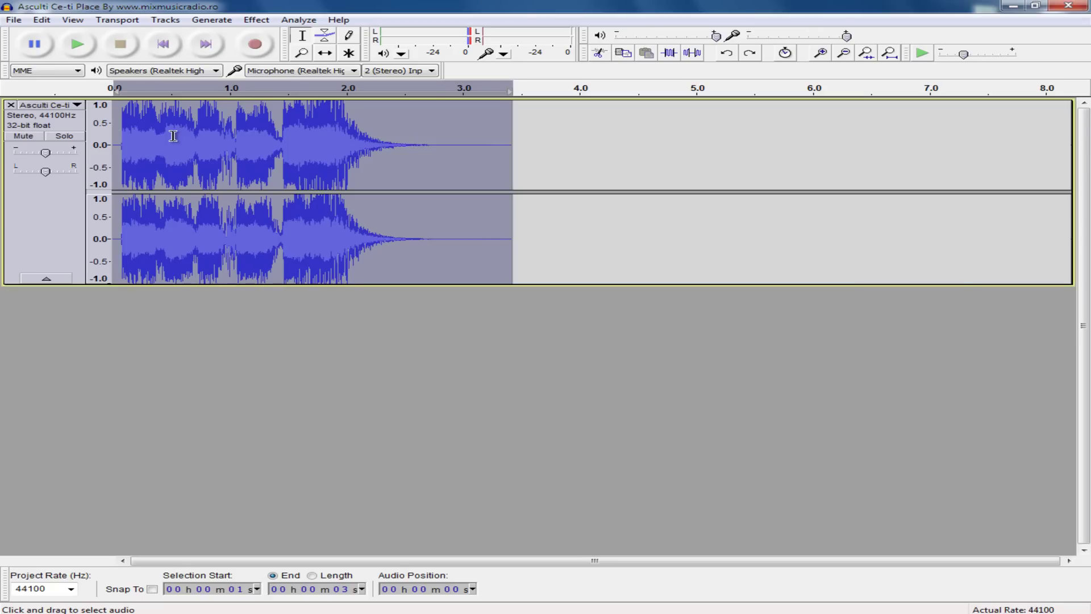
pyautogui.hotkey('ctrl', 'z')
pyautogui.click(170, 45)
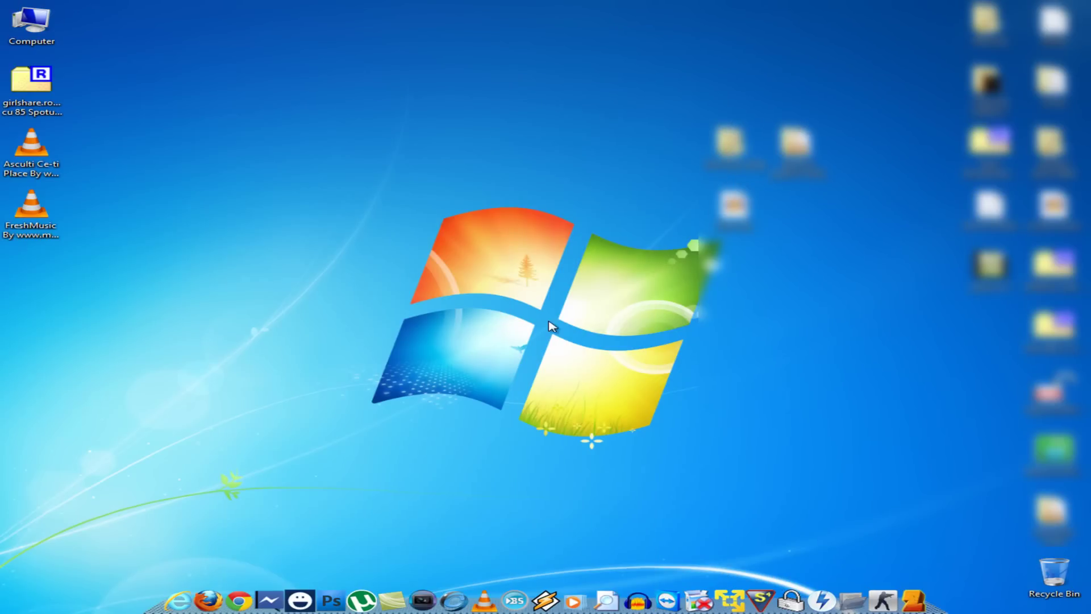
# - Open the FreshMusic audio file from the desktop in Audacity and play it from the start
pyautogui.moveTo(31, 215); pyautogui.dragTo(130, 608)
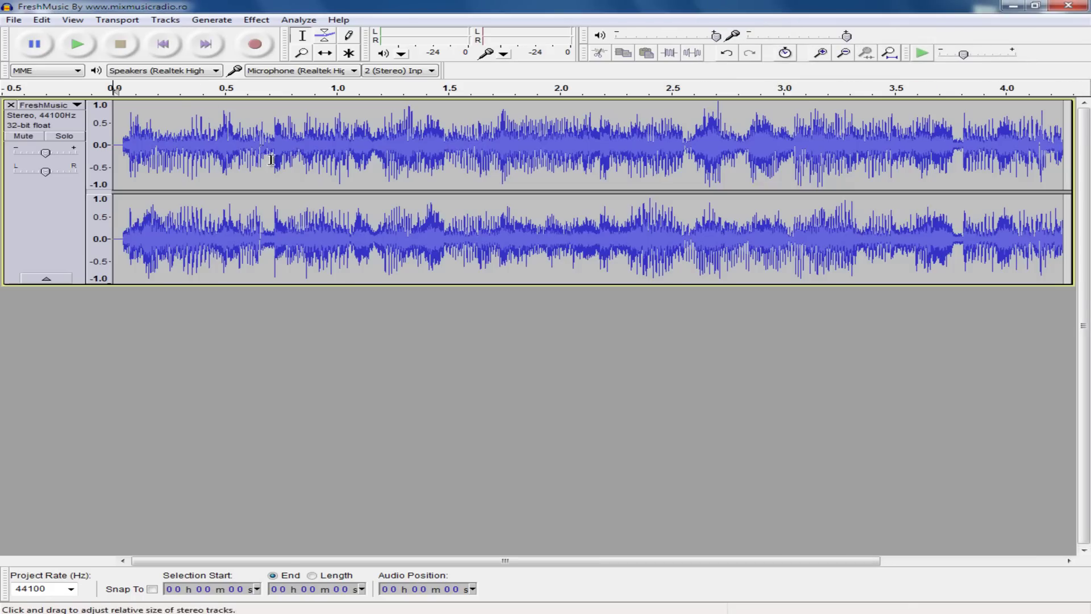
pyautogui.click(163, 44)
pyautogui.click(77, 43)
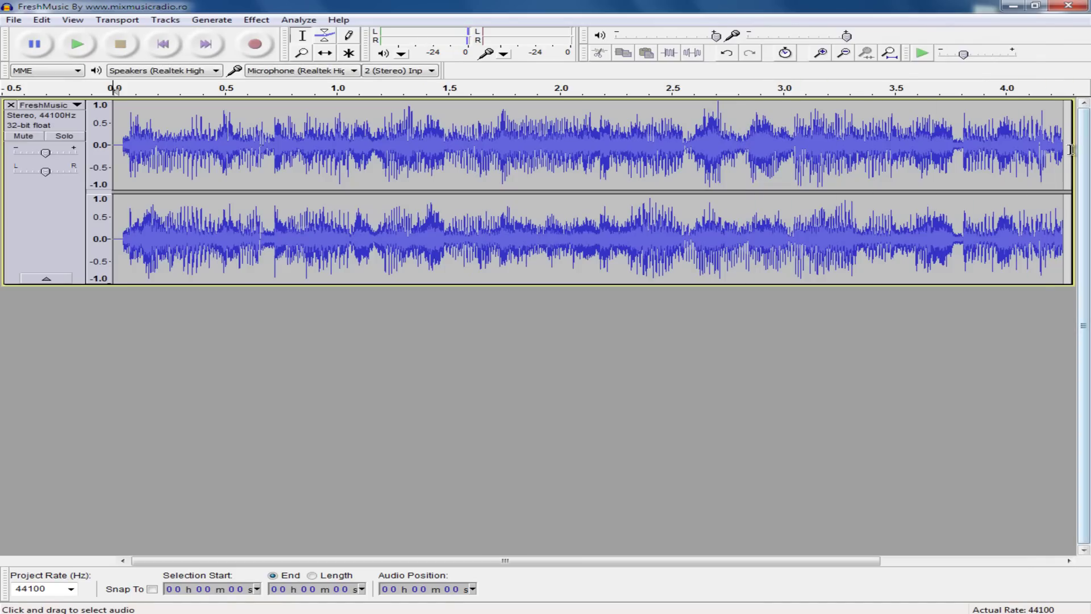
# - Amplify the entire FreshMusic track with the proposed amplification
pyautogui.moveTo(588, 560); pyautogui.dragTo(773, 560)
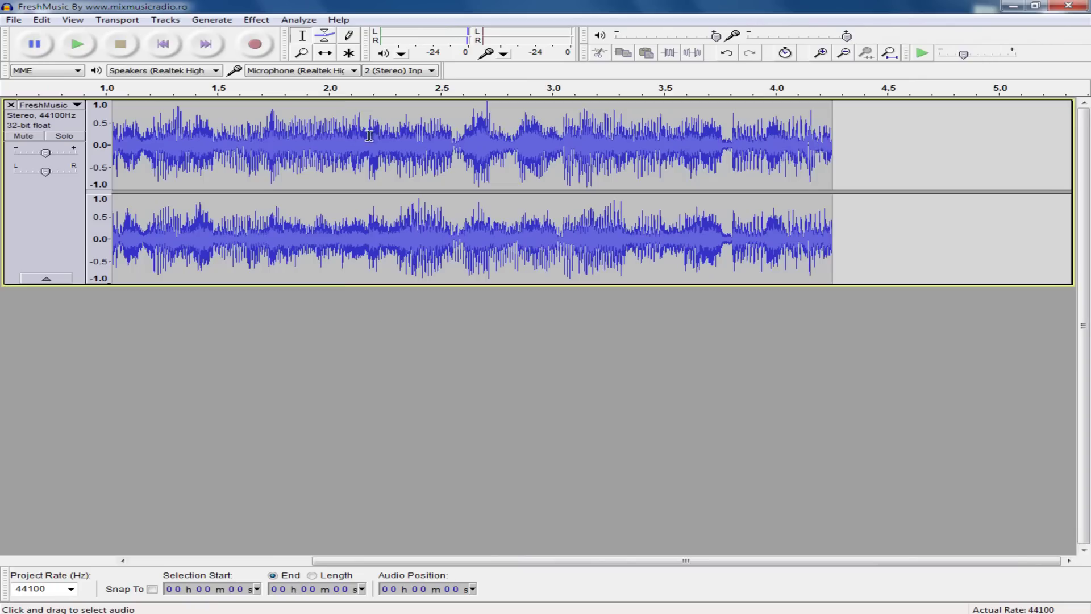
pyautogui.doubleClick(341, 126)
pyautogui.click(256, 20)
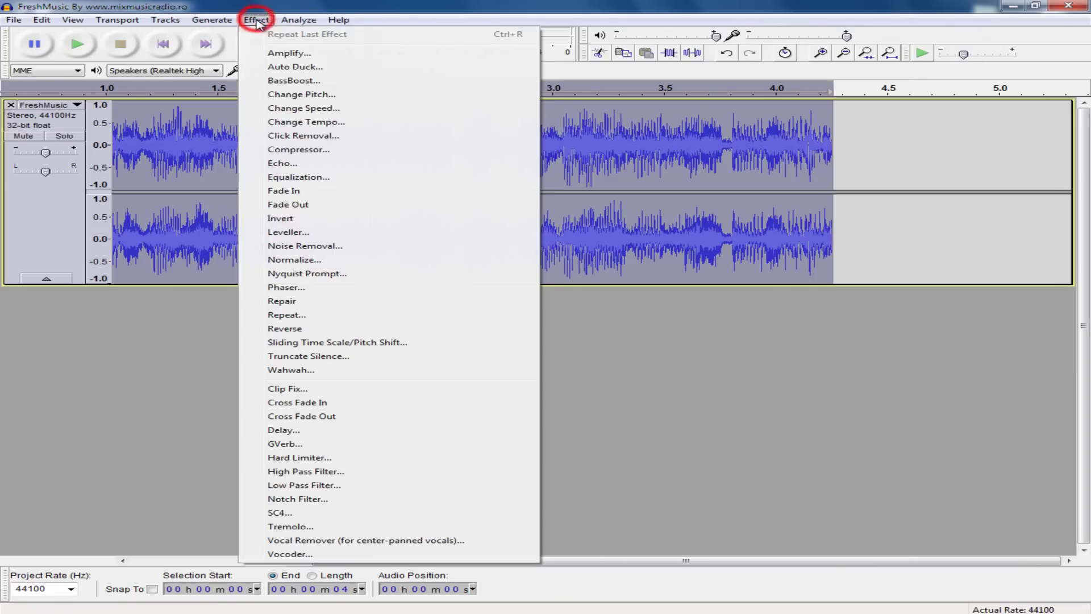
pyautogui.click(279, 53)
pyautogui.click(571, 362)
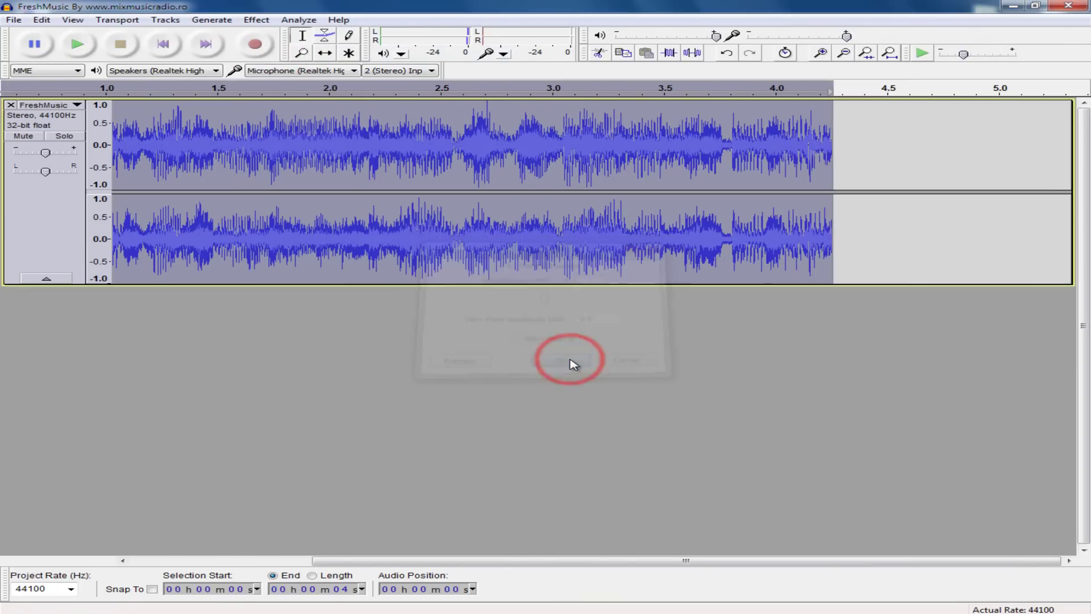
# - Append 30 seconds of generated silence to the end of the FreshMusic track
pyautogui.click(206, 45)
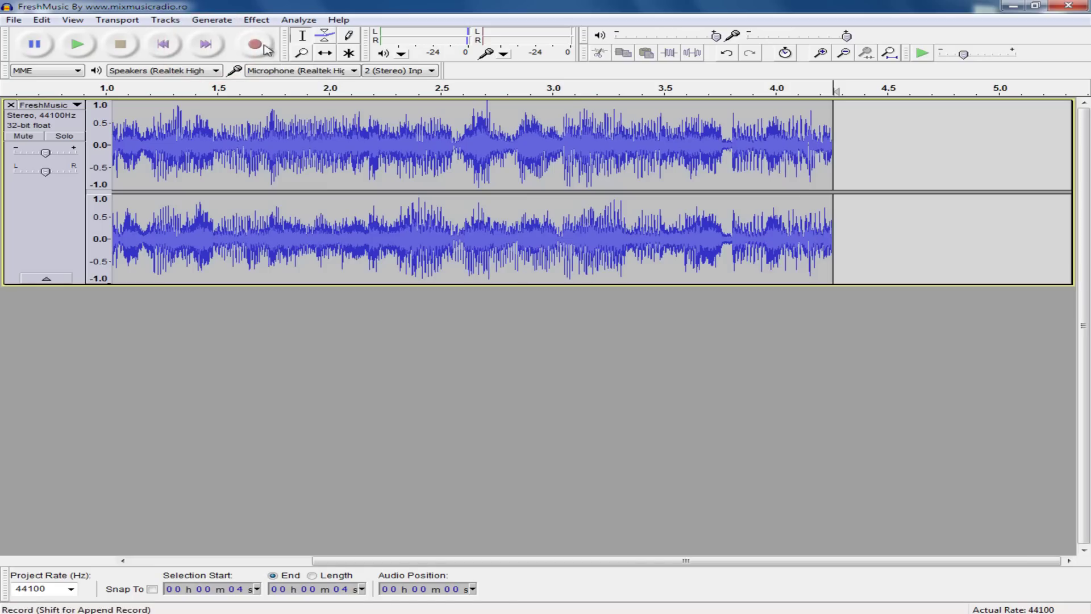
pyautogui.click(202, 21)
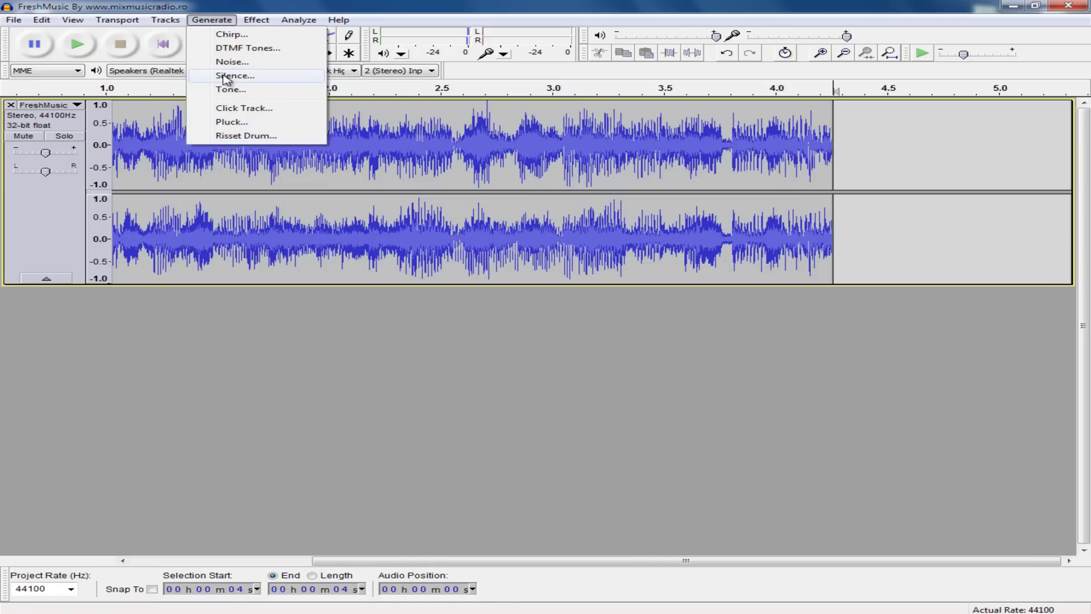
pyautogui.click(209, 76)
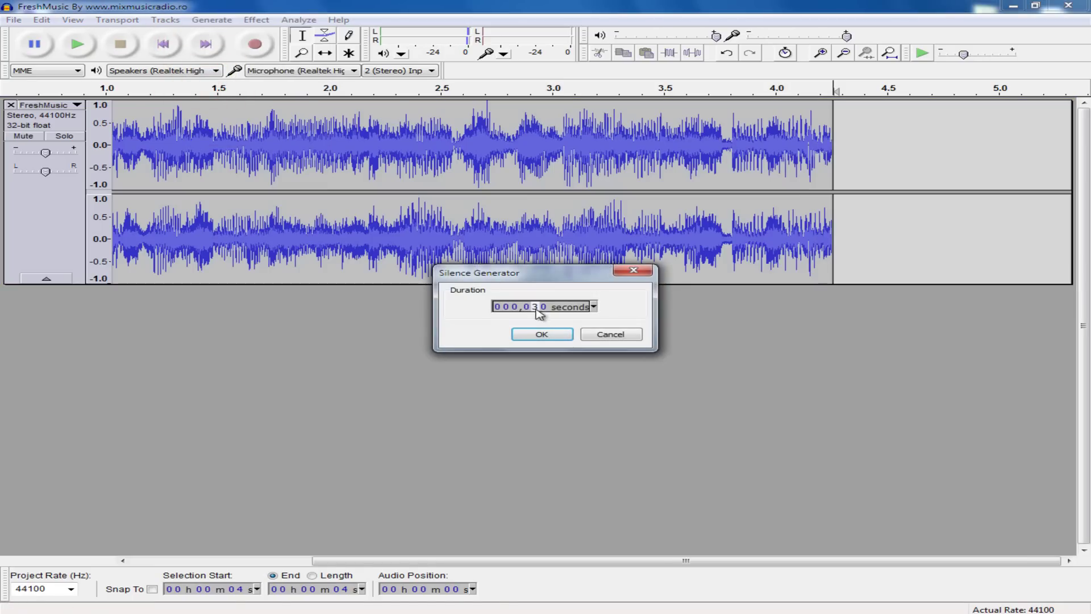
pyautogui.click(543, 334)
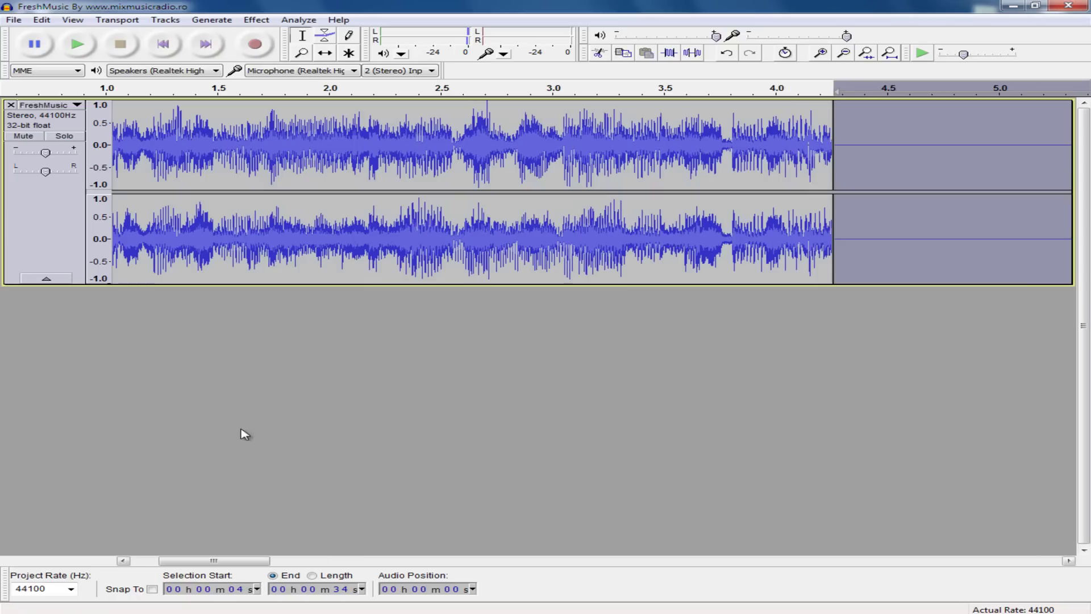
# - Delete the excess silence beyond about 14 seconds on the FreshMusic track
pyautogui.moveTo(215, 561); pyautogui.dragTo(521, 562)
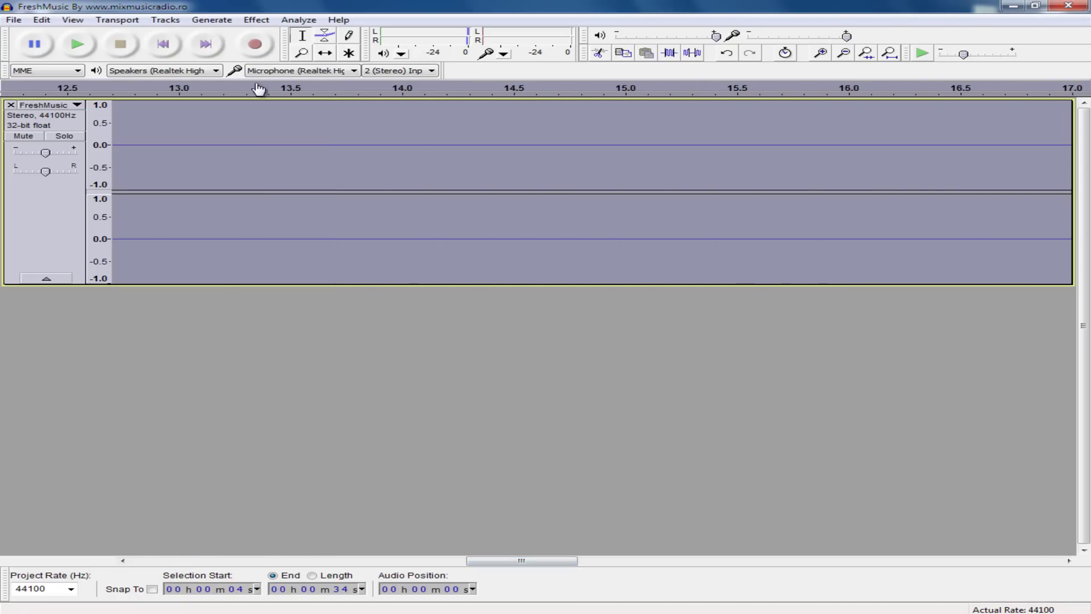
pyautogui.click(302, 52)
pyautogui.rightClick(366, 152)
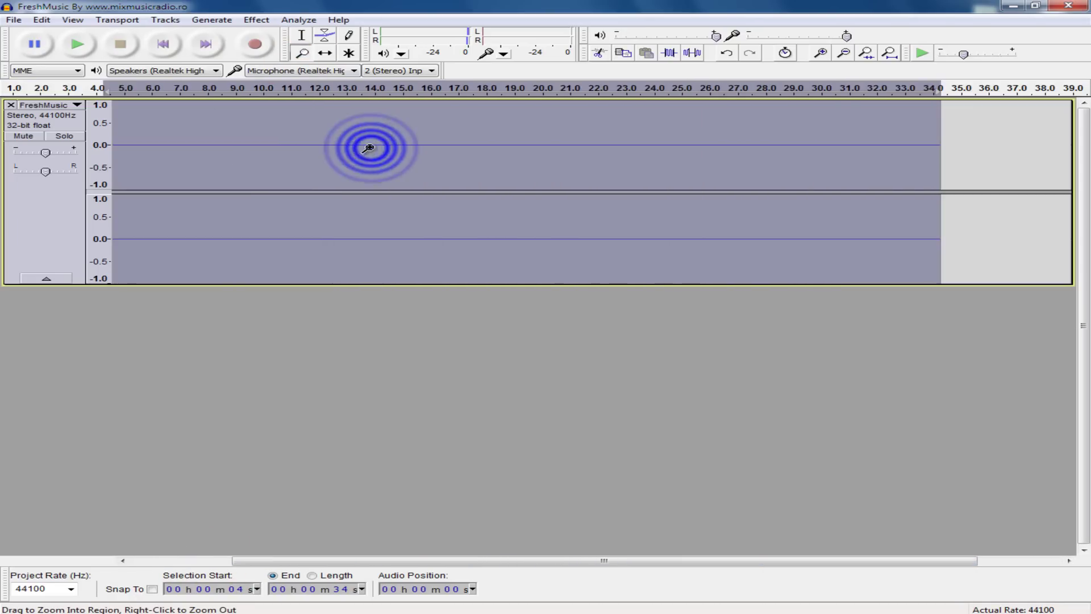
pyautogui.rightClick(430, 149)
pyautogui.rightClick(301, 148)
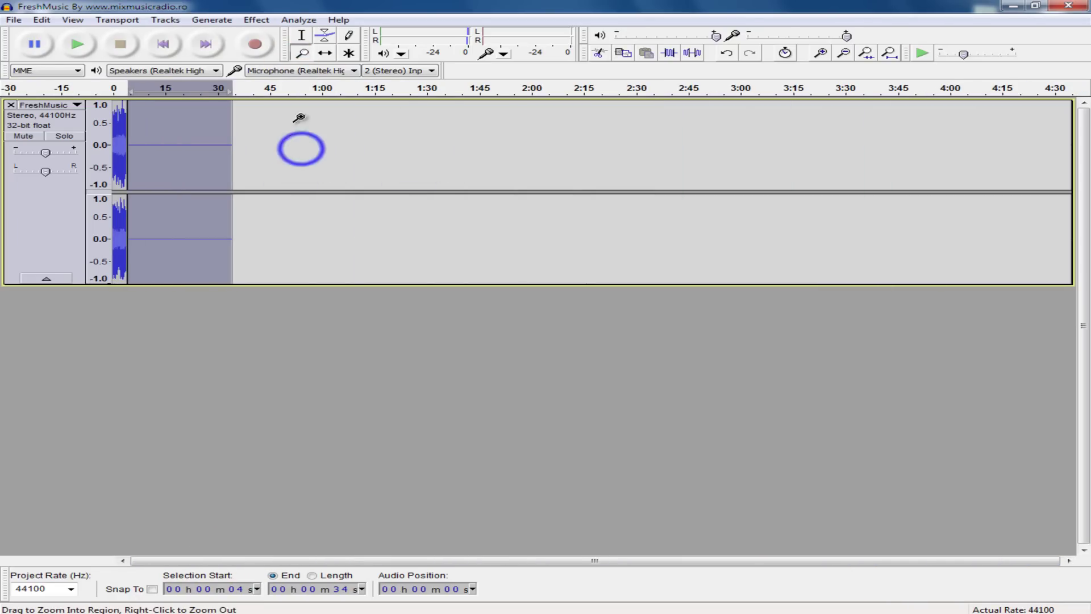
pyautogui.click(302, 35)
pyautogui.click(675, 561)
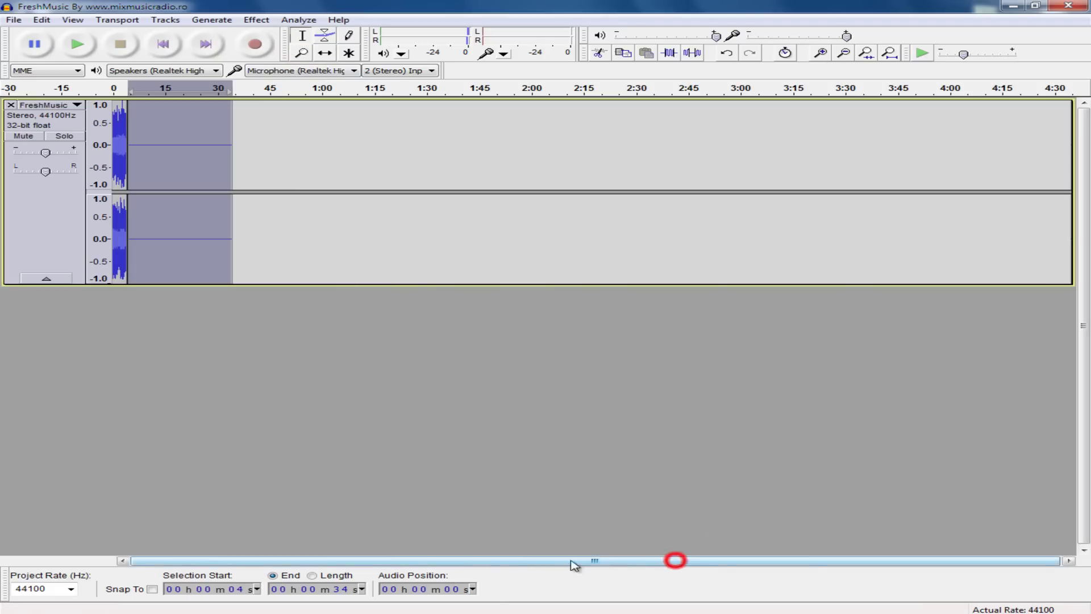
pyautogui.keyDown('shift'); pyautogui.click(160, 144); pyautogui.keyUp('shift')
pyautogui.press('Delete')
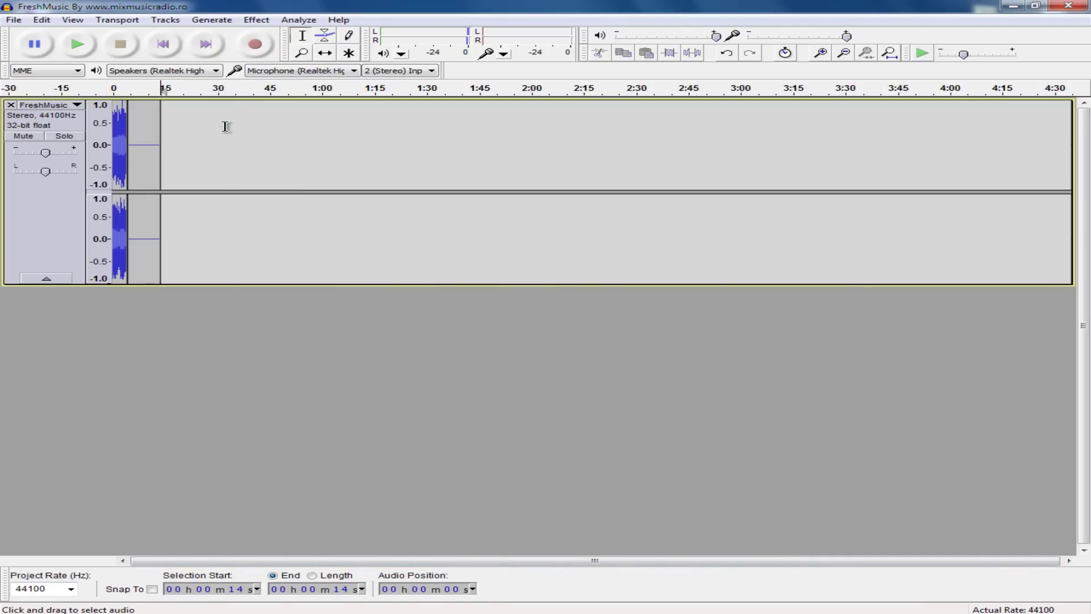
# - Merge the music clip and the appended silence at their split line, at about 4 seconds
pyautogui.click(301, 53)
pyautogui.click(148, 131)
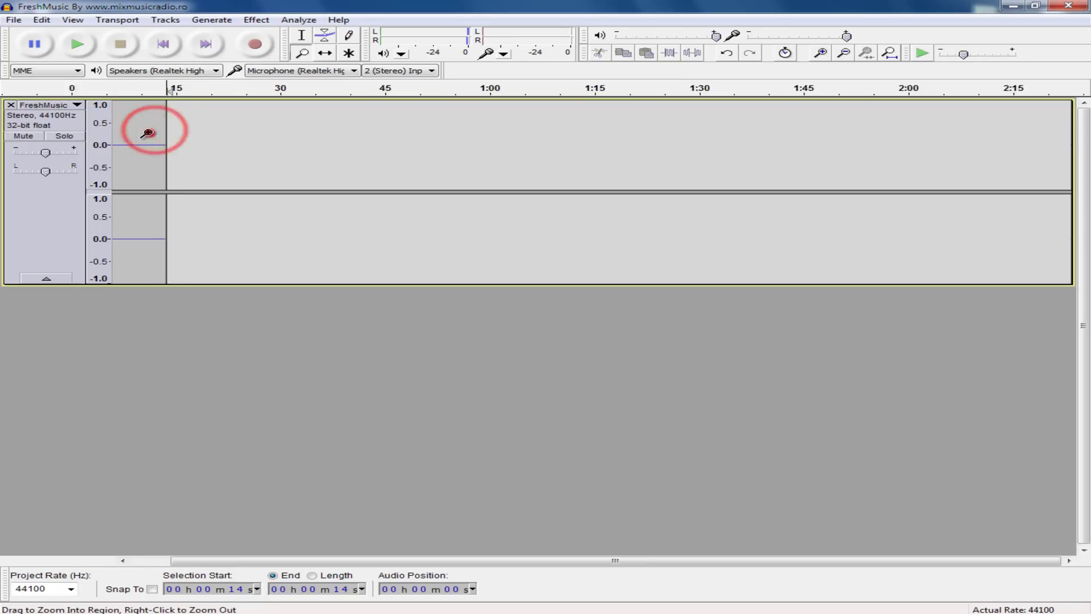
pyautogui.doubleClick(147, 133)
pyautogui.click(163, 44)
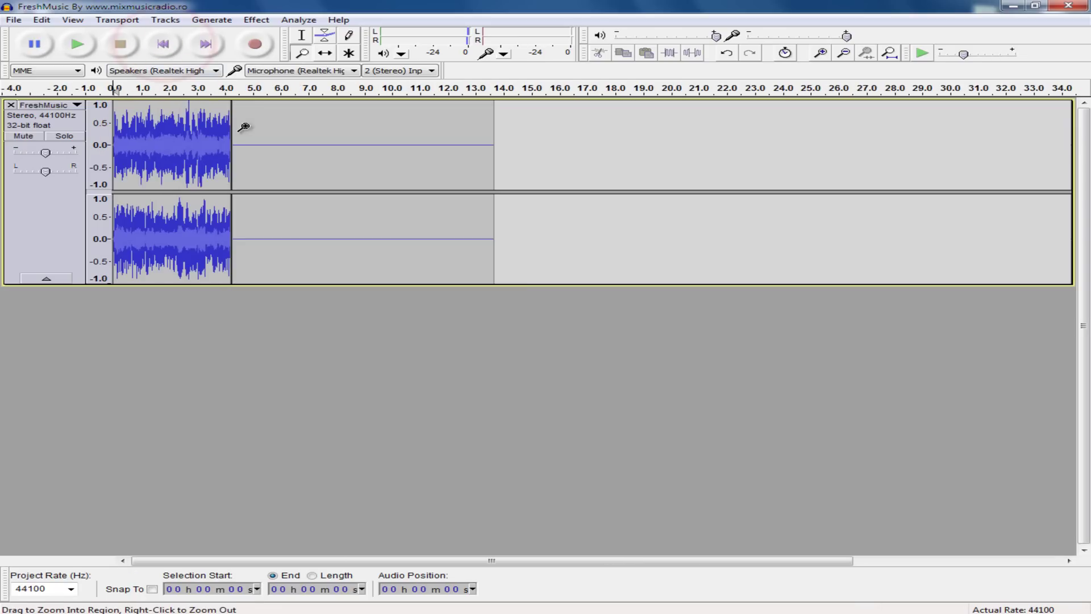
pyautogui.click(302, 35)
pyautogui.click(233, 134)
# - Play the merged track from the start and stop just past the end of the music
pyautogui.click(163, 44)
pyautogui.click(78, 43)
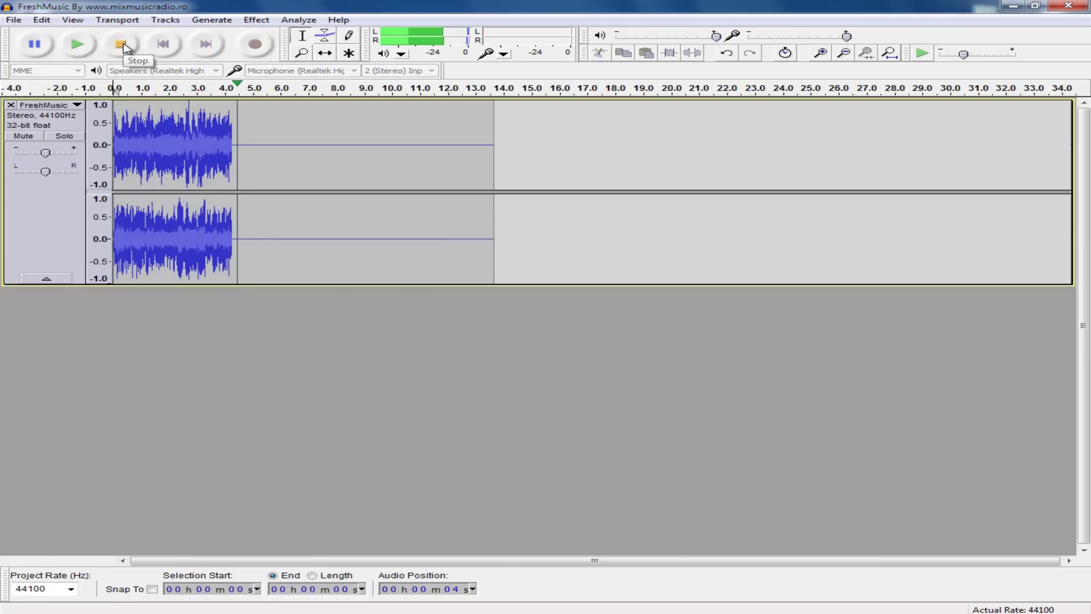
pyautogui.click(121, 45)
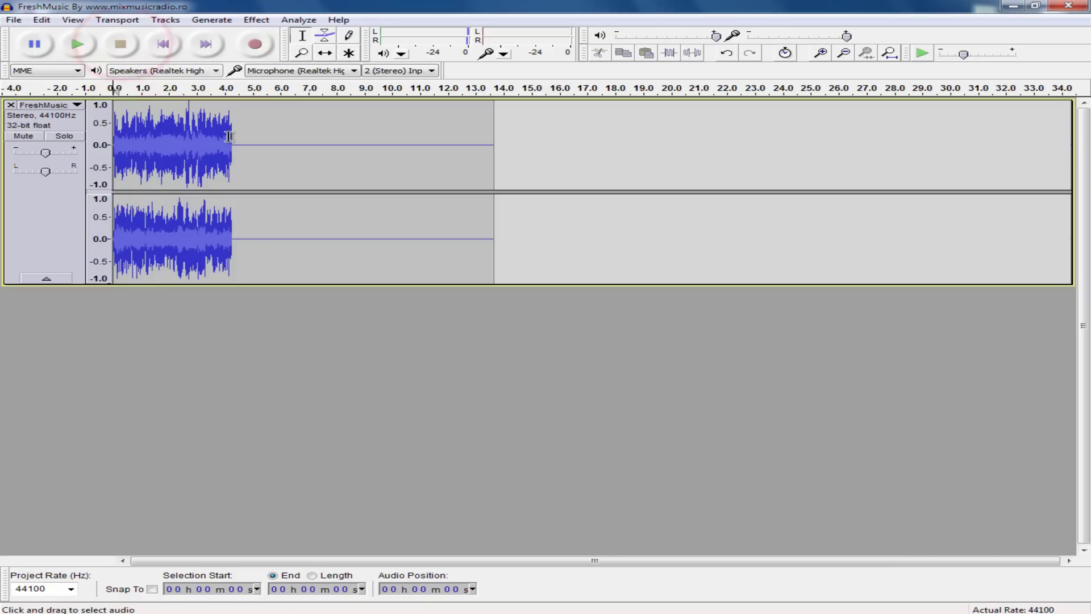
# - Apply Echo with delay time 0.2 seconds and decay factor 0.5 from about 4 seconds to the track's end
pyautogui.moveTo(221, 143); pyautogui.dragTo(495, 146)
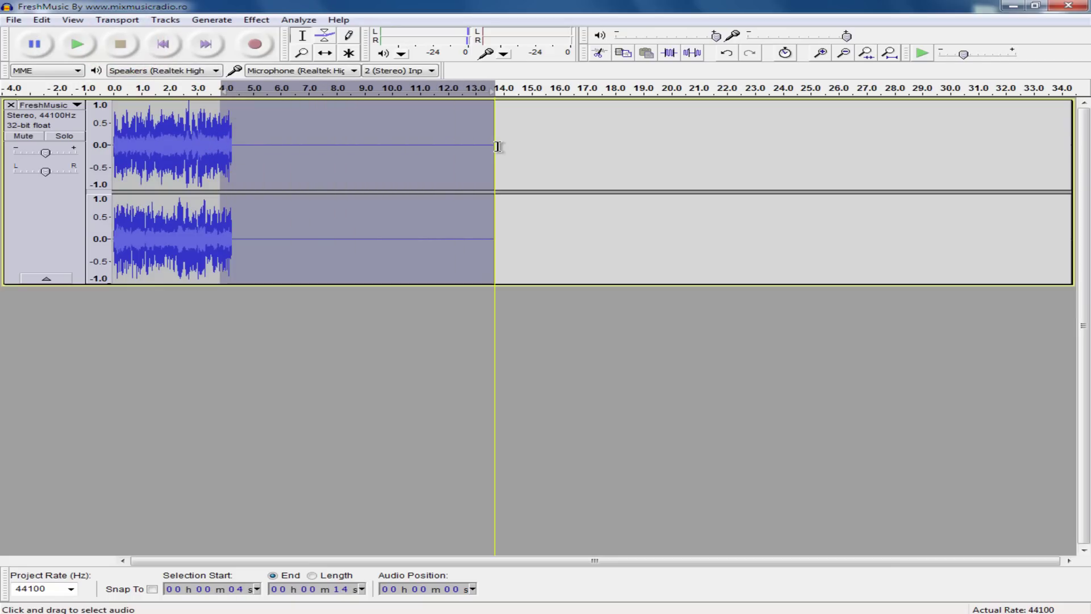
pyautogui.click(254, 20)
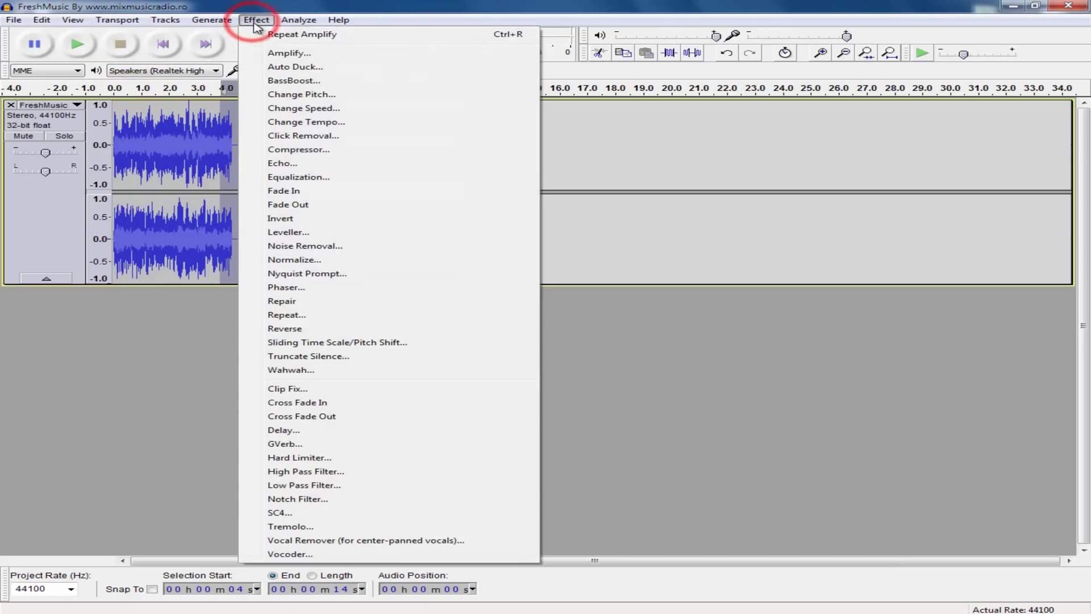
pyautogui.click(290, 163)
pyautogui.moveTo(602, 300); pyautogui.dragTo(587, 300)
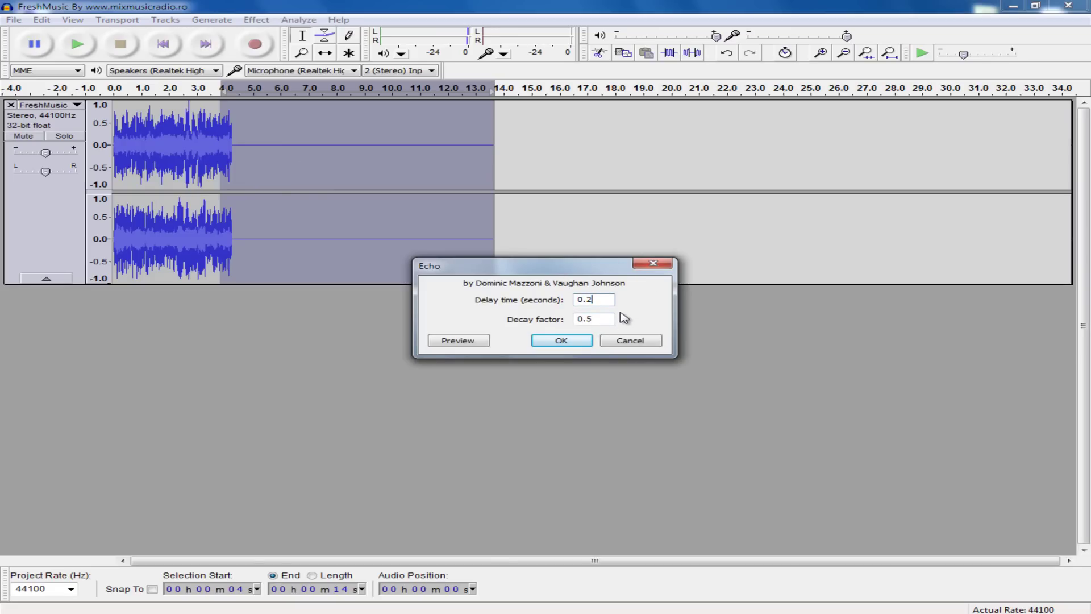
pyautogui.click(561, 340)
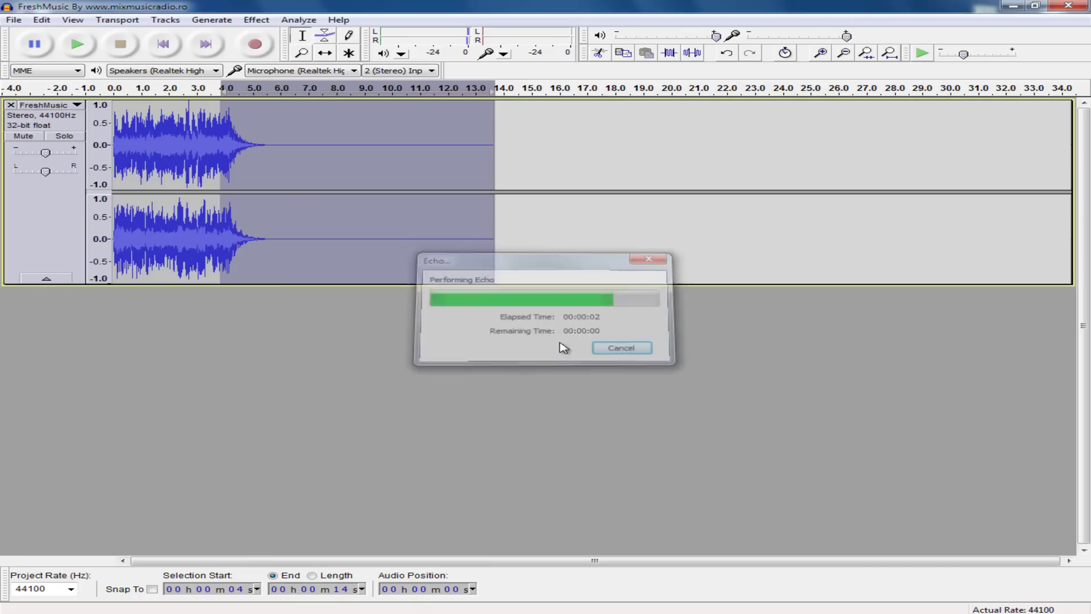
# - Play the echoed track from the start through its fading tail, and stop playback
pyautogui.click(163, 43)
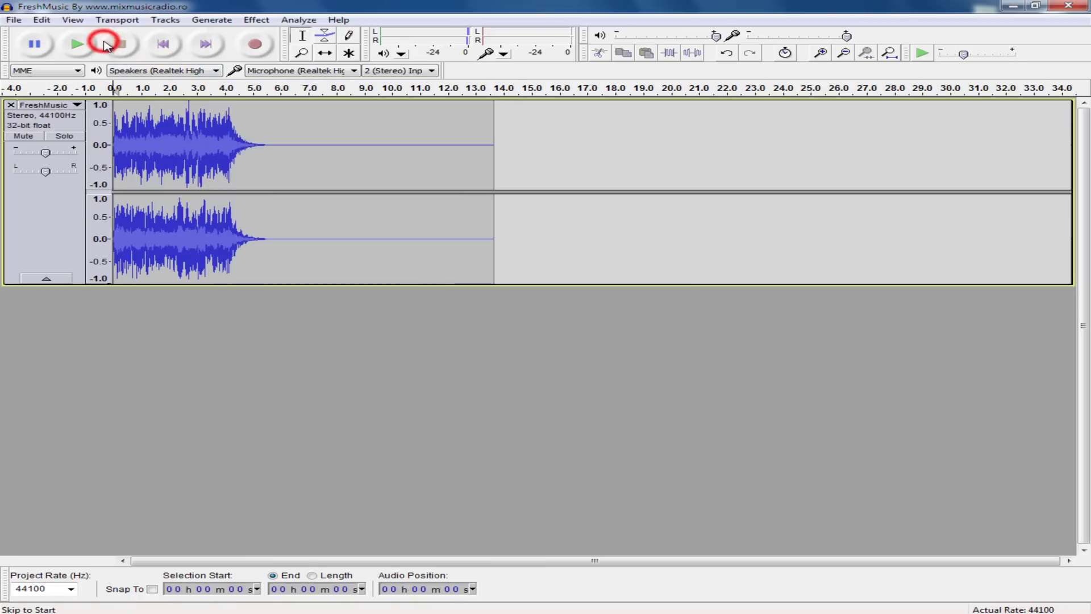
pyautogui.click(87, 45)
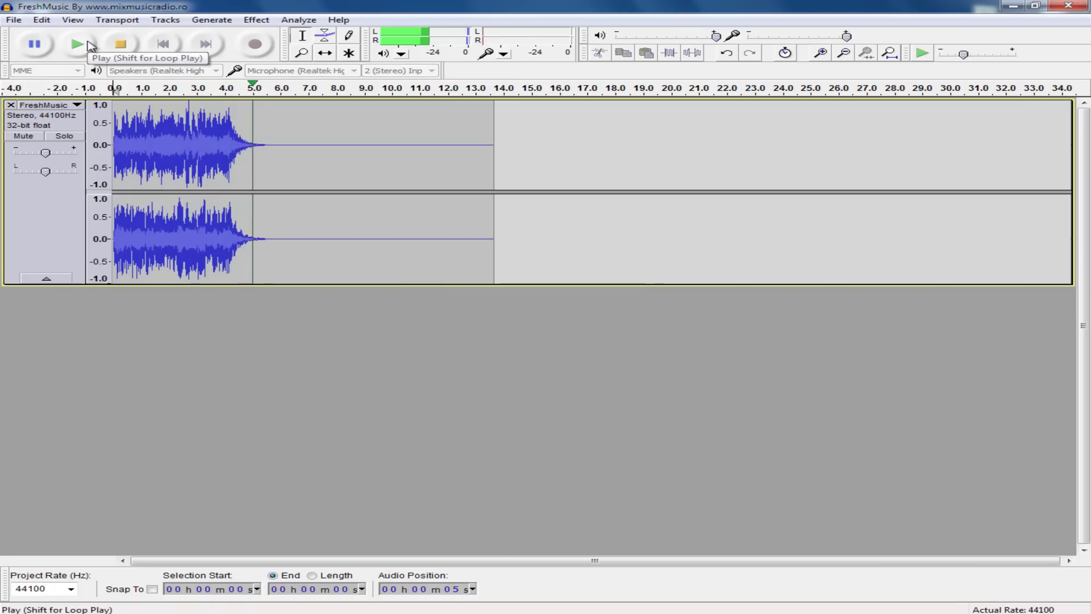
pyautogui.click(119, 43)
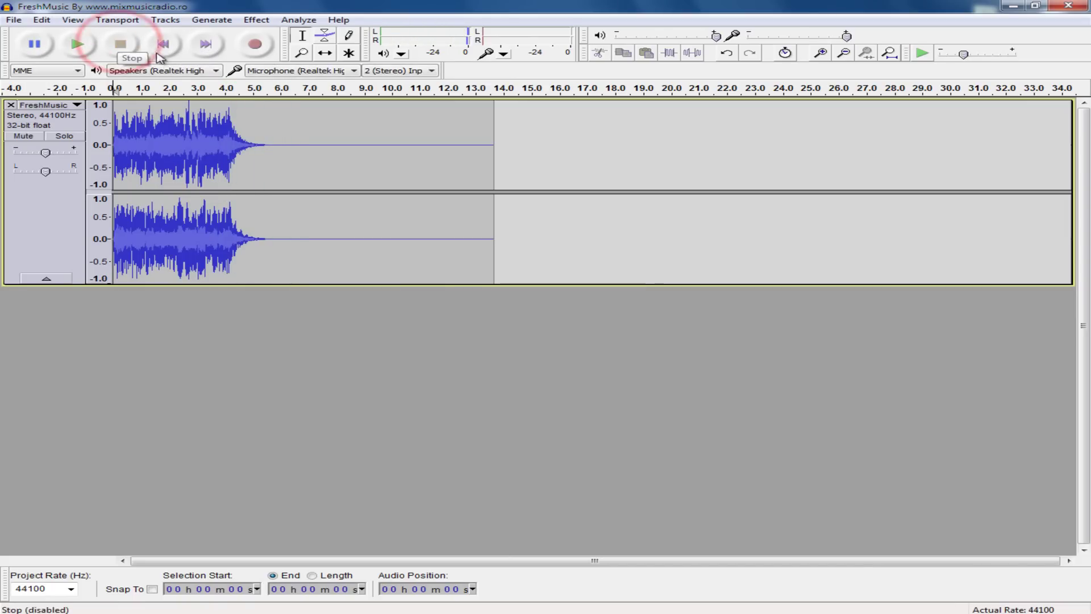
# - Undo the Echo and reapply it from about 4 seconds to the end with a longer delay time and decay factor 0.5
pyautogui.keyDown('shift'); pyautogui.click(206, 44); pyautogui.keyUp('shift')
pyautogui.click(257, 20)
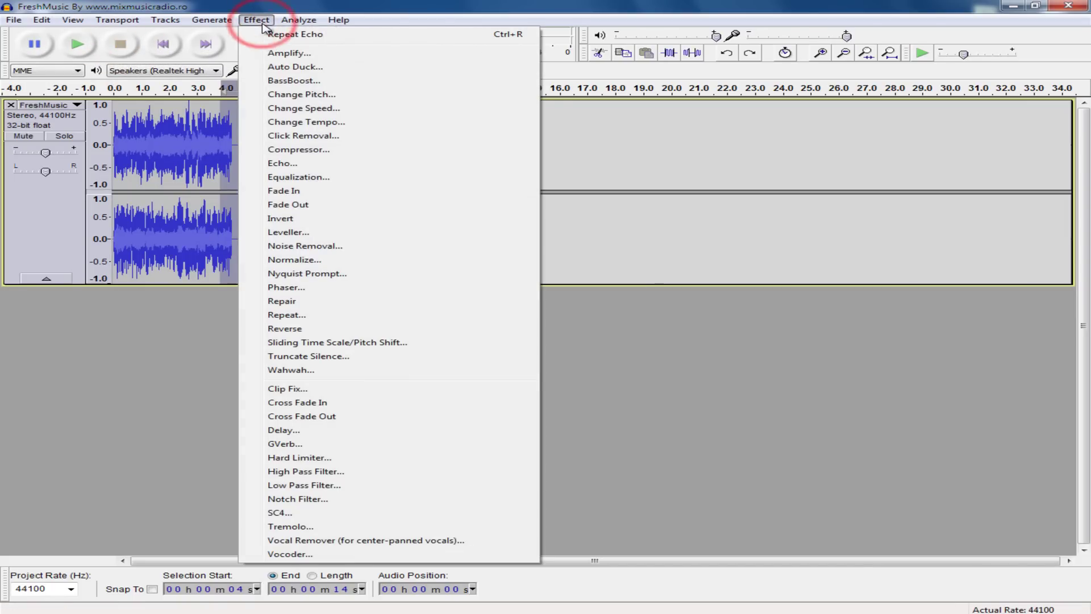
pyautogui.click(313, 166)
pyautogui.click(594, 298)
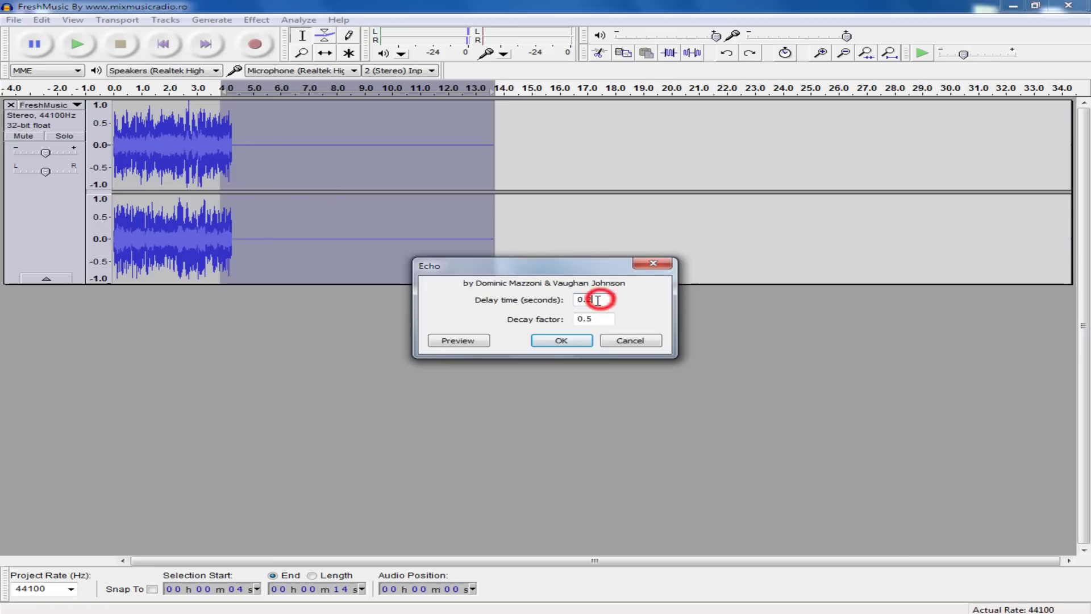
pyautogui.click(574, 344)
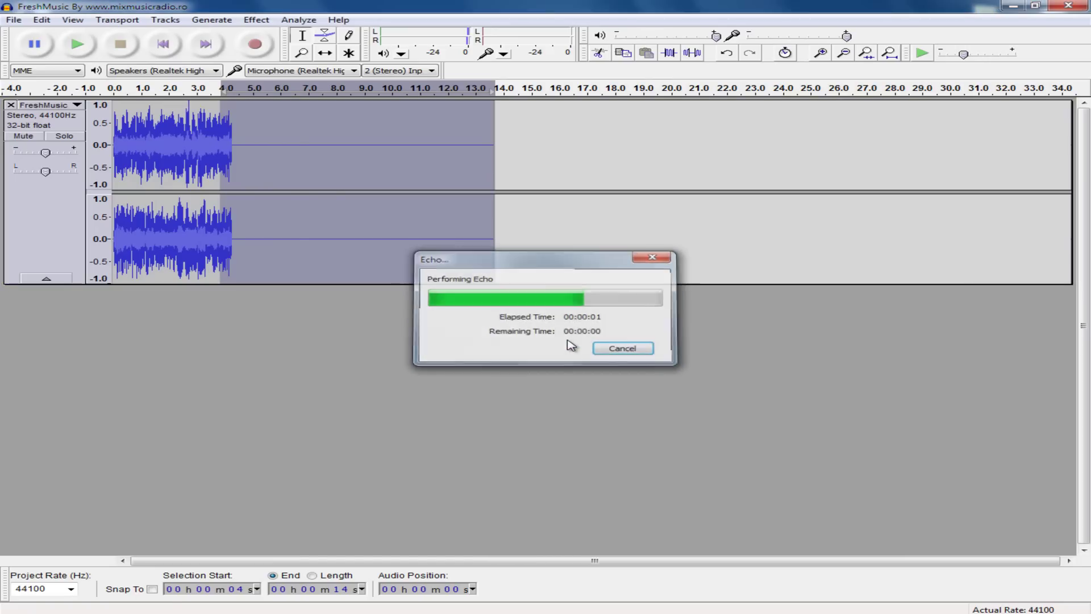
# - Play the track from the start to hear the longer echo tail, and stop playback
pyautogui.click(164, 45)
pyautogui.click(77, 45)
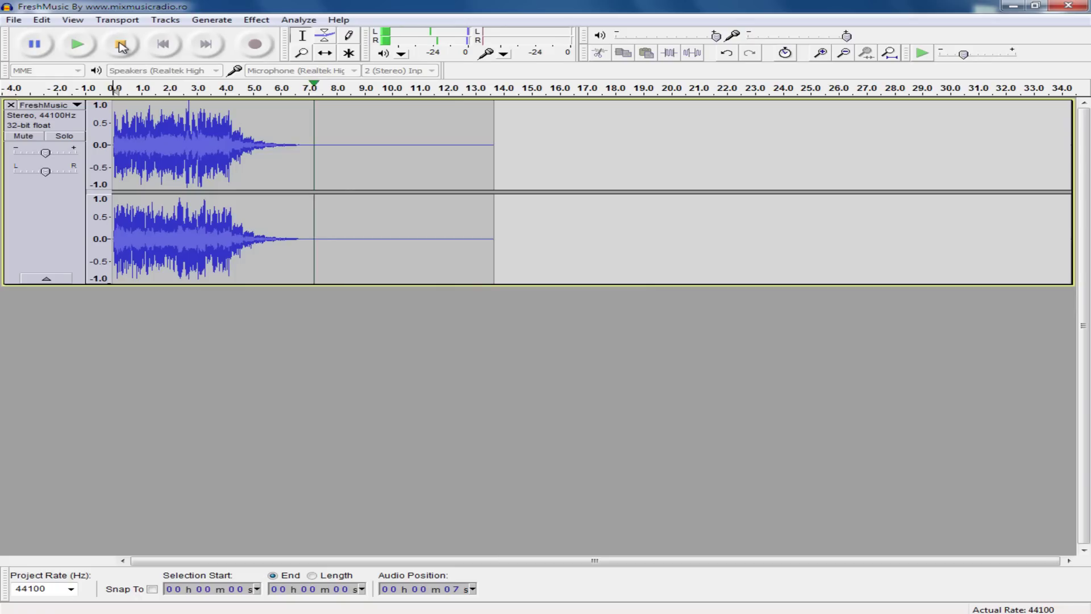
pyautogui.click(120, 45)
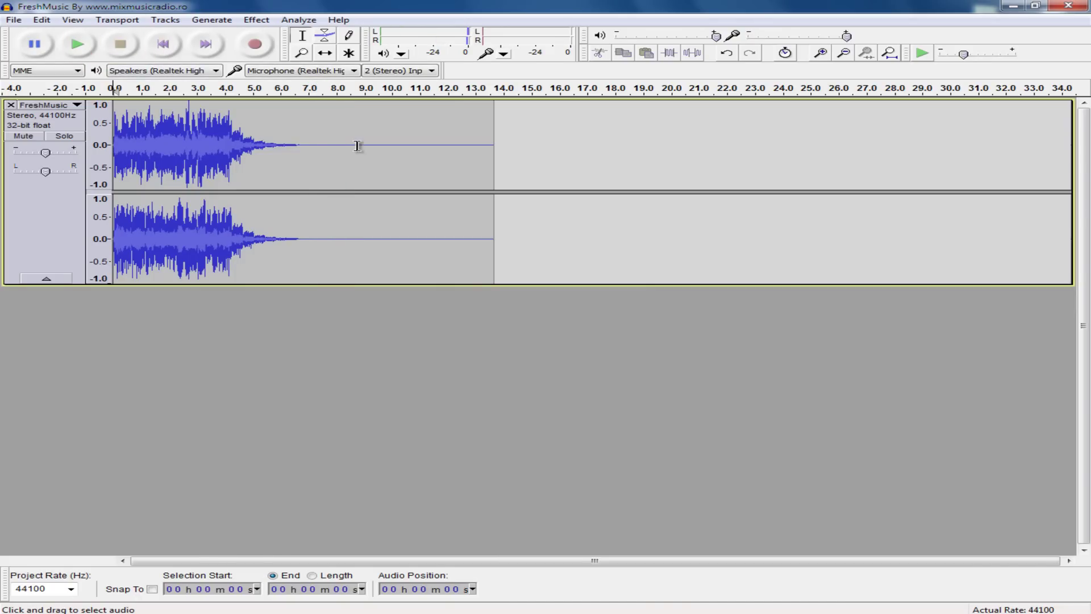
# - Delete the leftover silence from about 7 seconds to the track's end and return to the start
pyautogui.moveTo(302, 143); pyautogui.dragTo(495, 145)
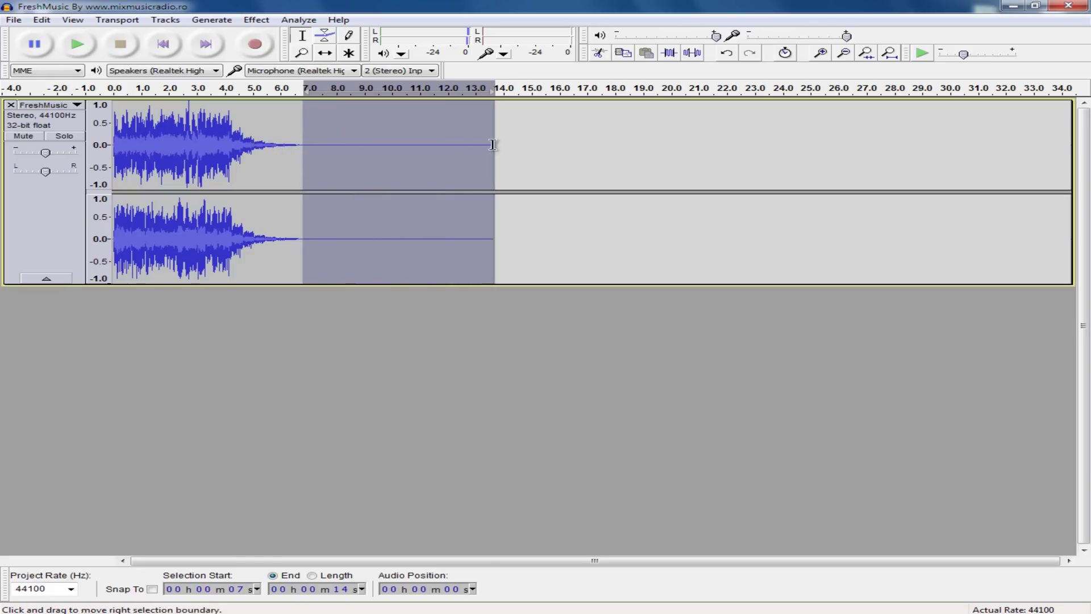
pyautogui.press('Delete')
pyautogui.click(170, 48)
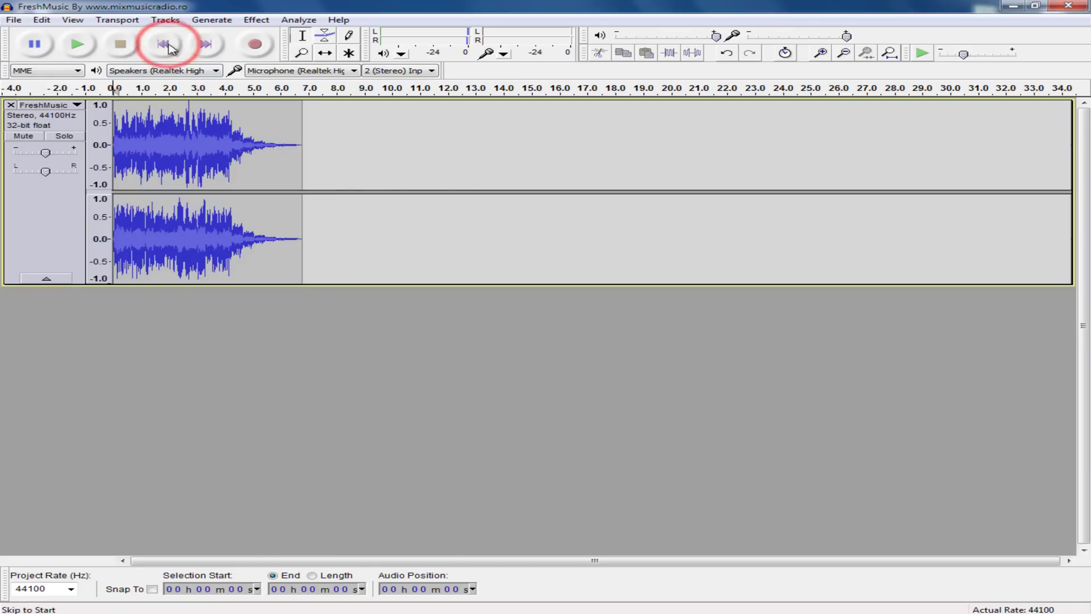